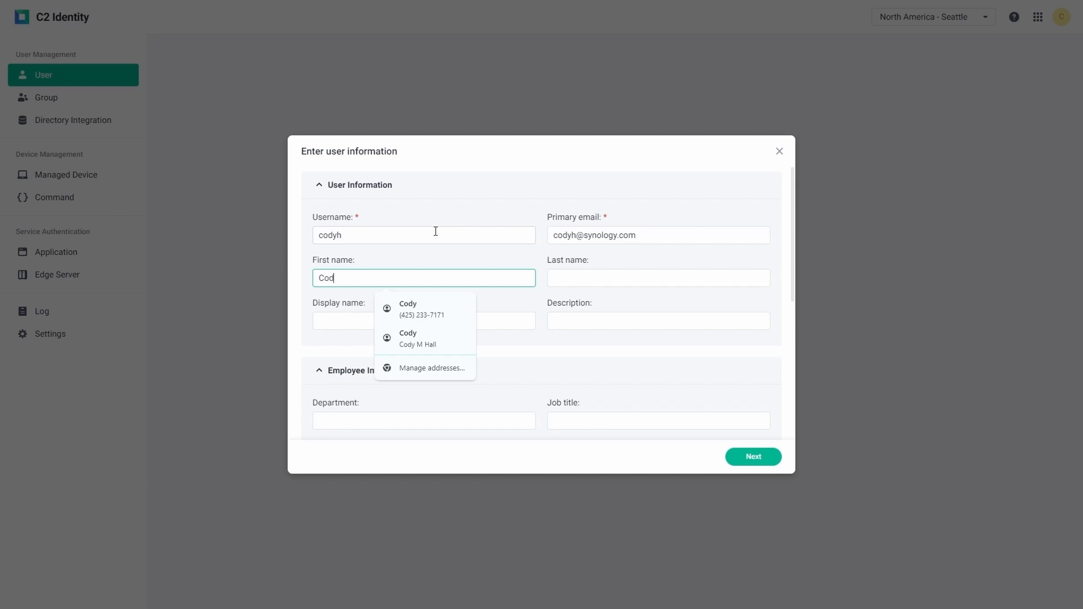
- Enter the user's last name to complete the form, then scroll through the remaining blank sections
type("Hall")
key("Tab")
key("Tab")
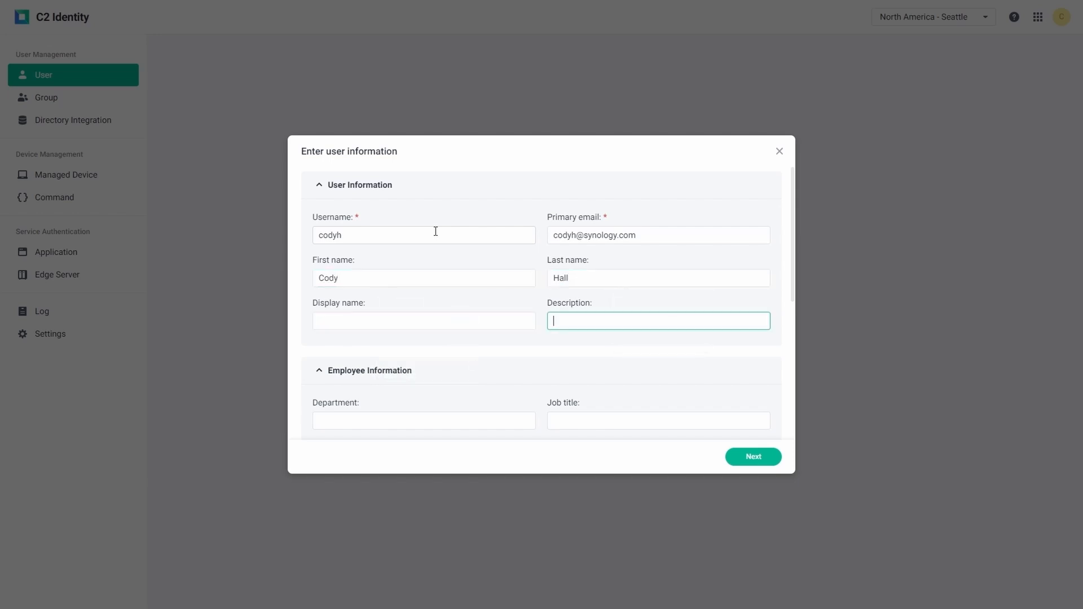
scroll(436, 231, "down", 2)
scroll(442, 271, "down", 4)
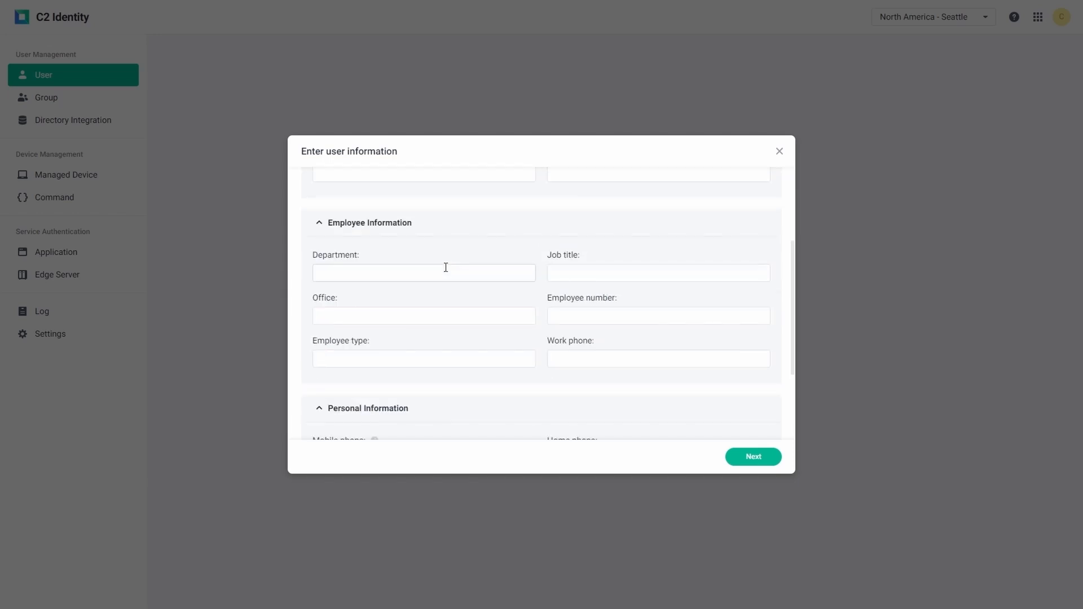
scroll(447, 272, "down", 1)
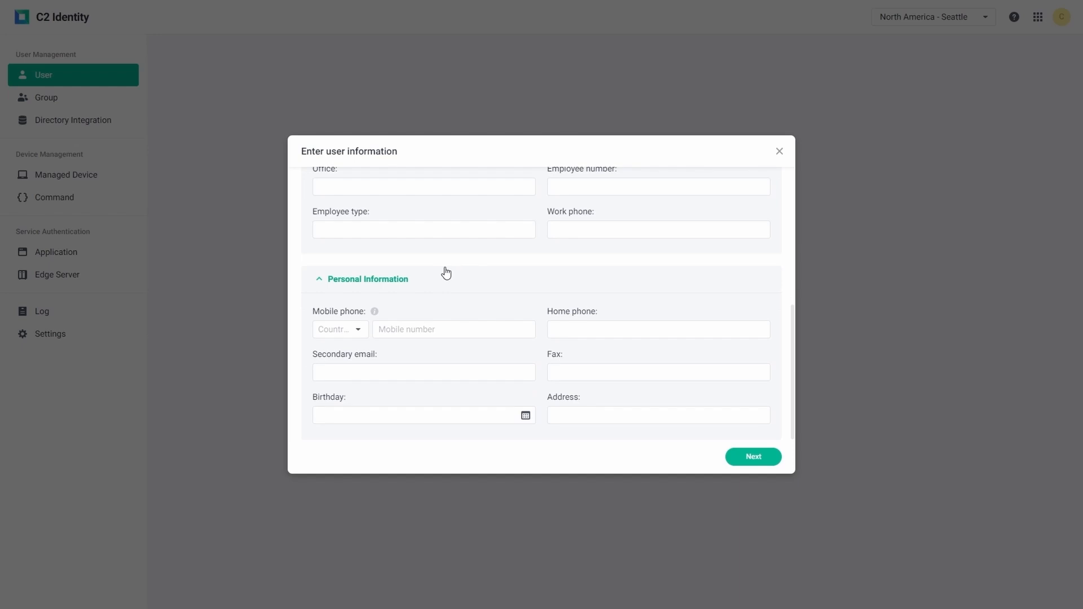
- Activate the user with a specified password, forcing a change at next login; copy it and keep the license
left_click(751, 454)
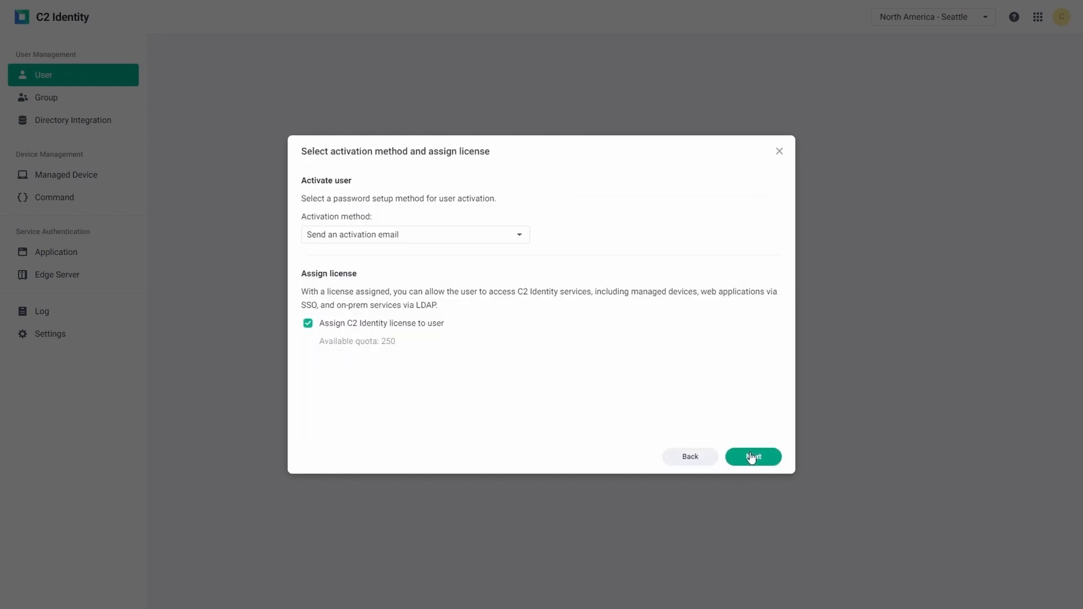
triple_click(443, 153)
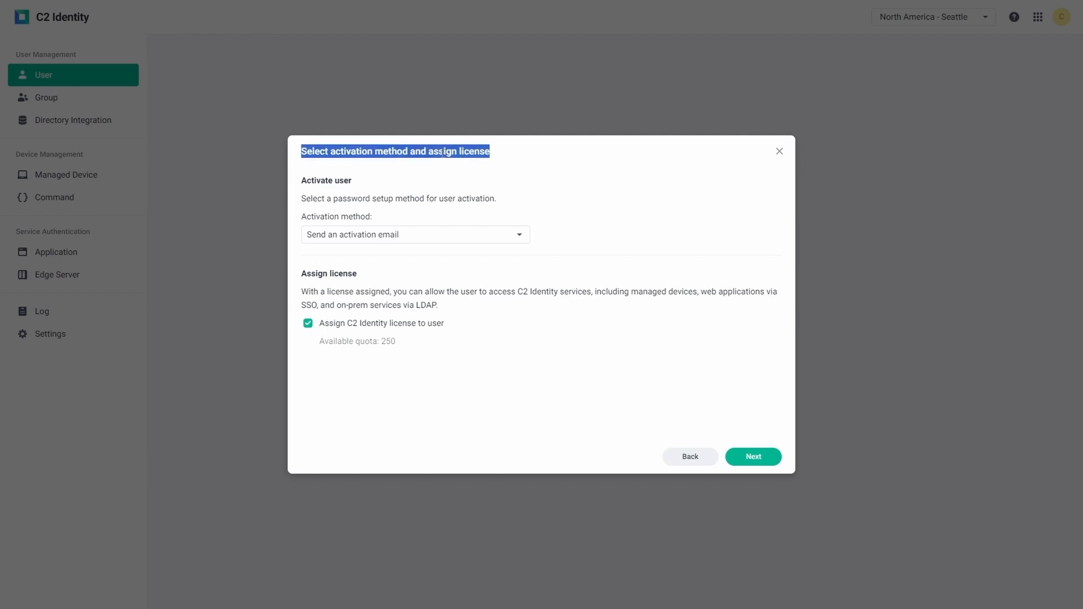
left_click(442, 152)
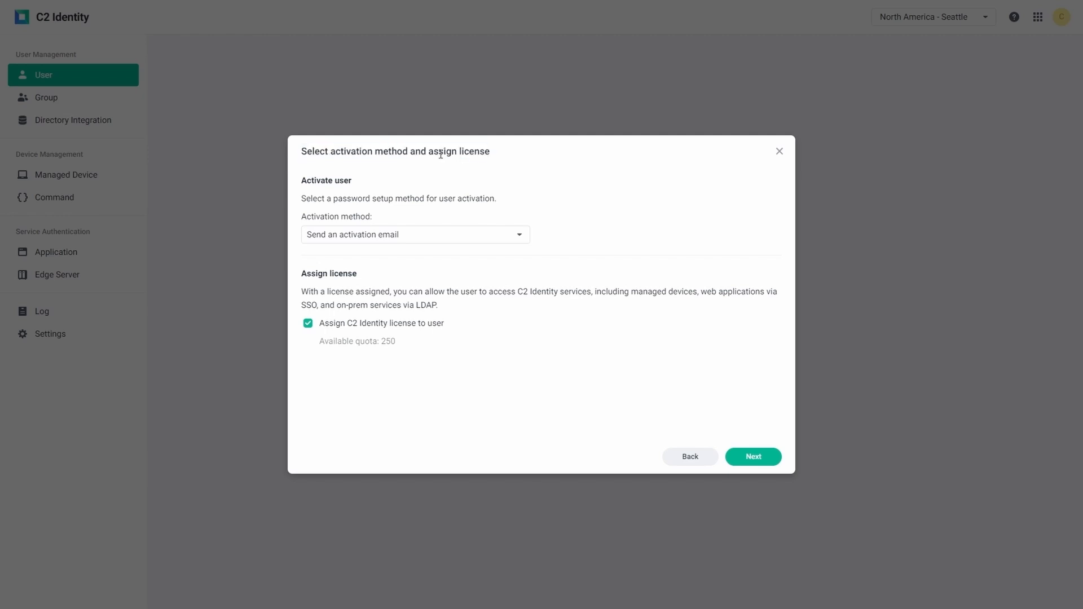
left_click(446, 237)
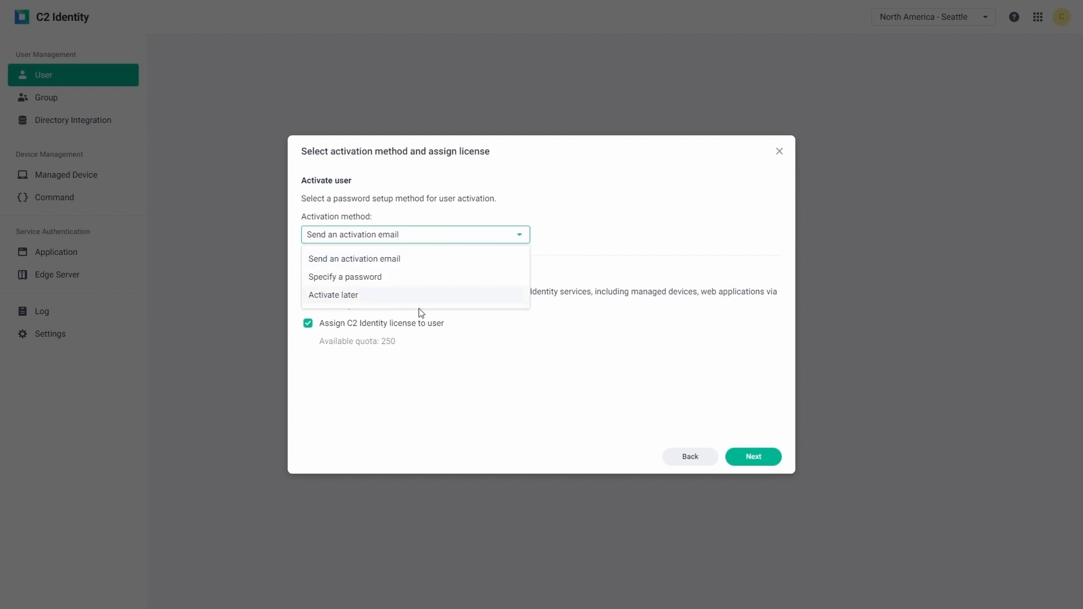
left_click(419, 297)
left_click(423, 239)
left_click(420, 277)
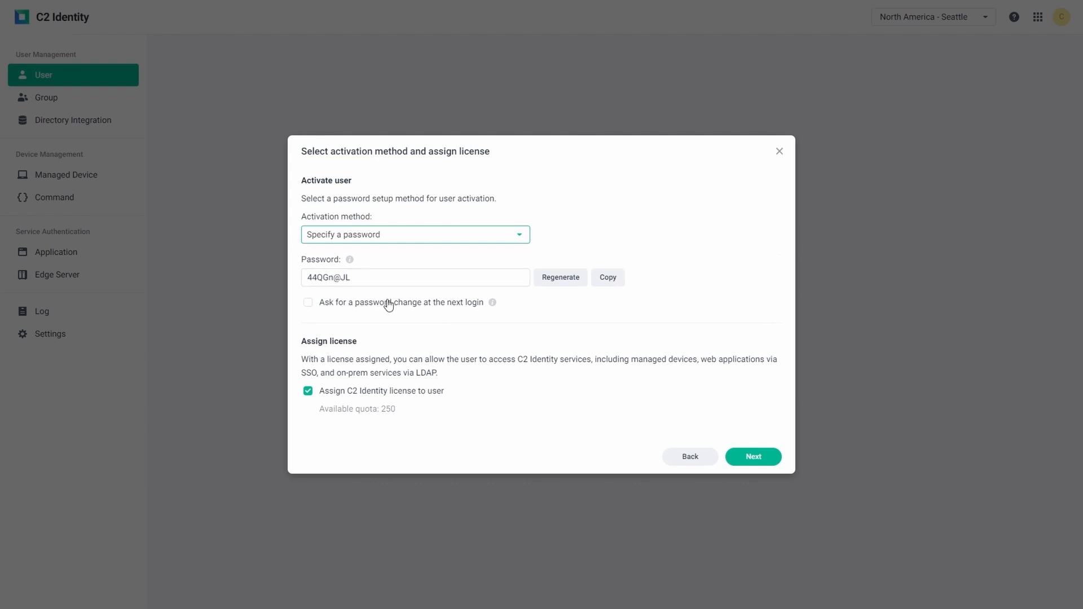
left_click(409, 303)
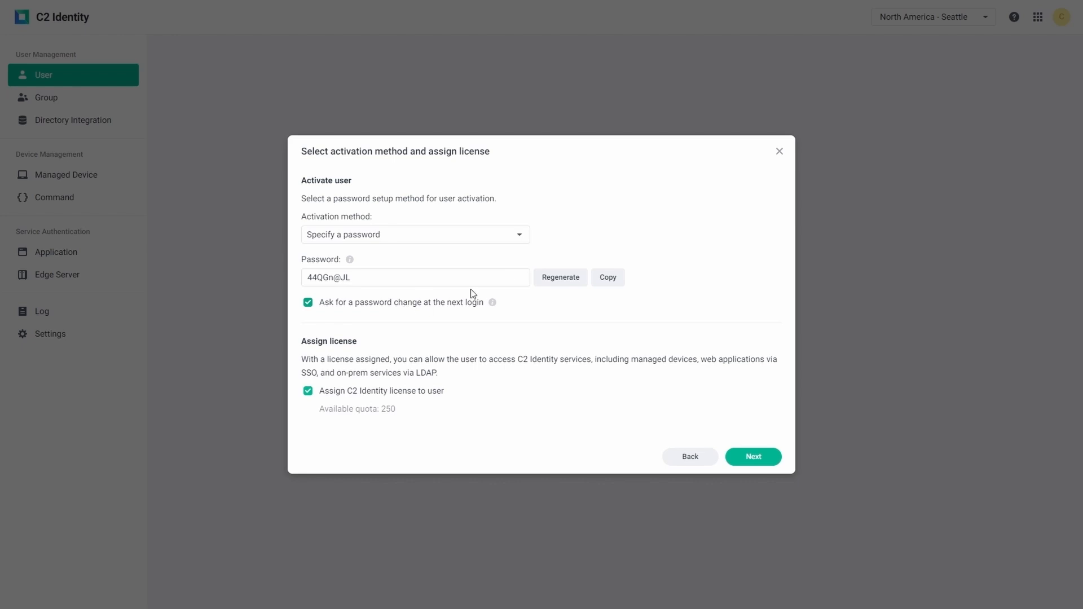
left_click(601, 280)
left_click(308, 391)
left_click(308, 391)
- Add the user to Default device users, copy the sign-in information, and create the account
left_click(752, 460)
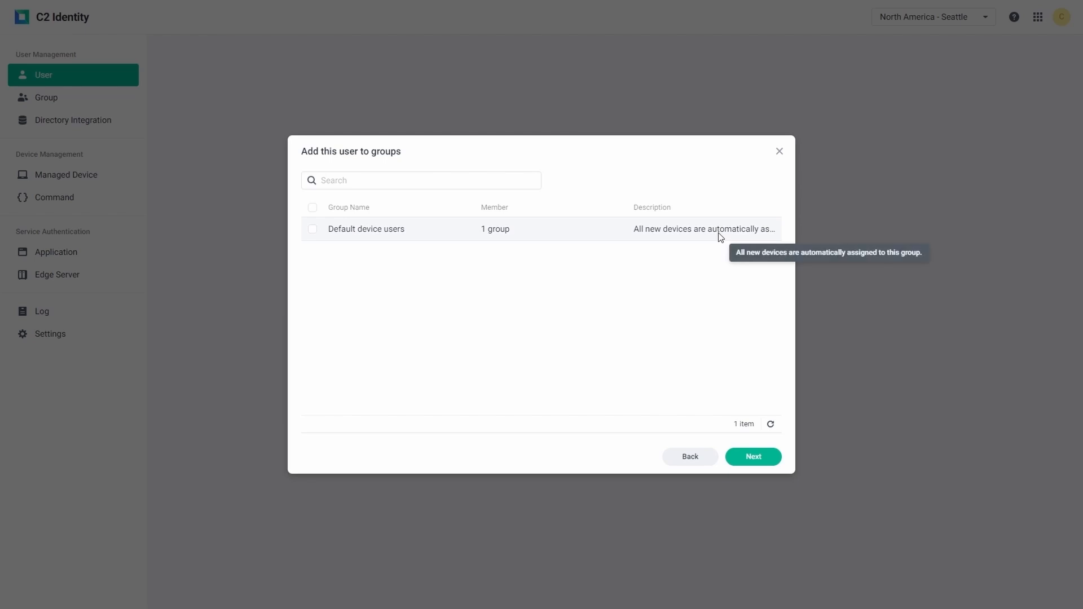
left_click(312, 229)
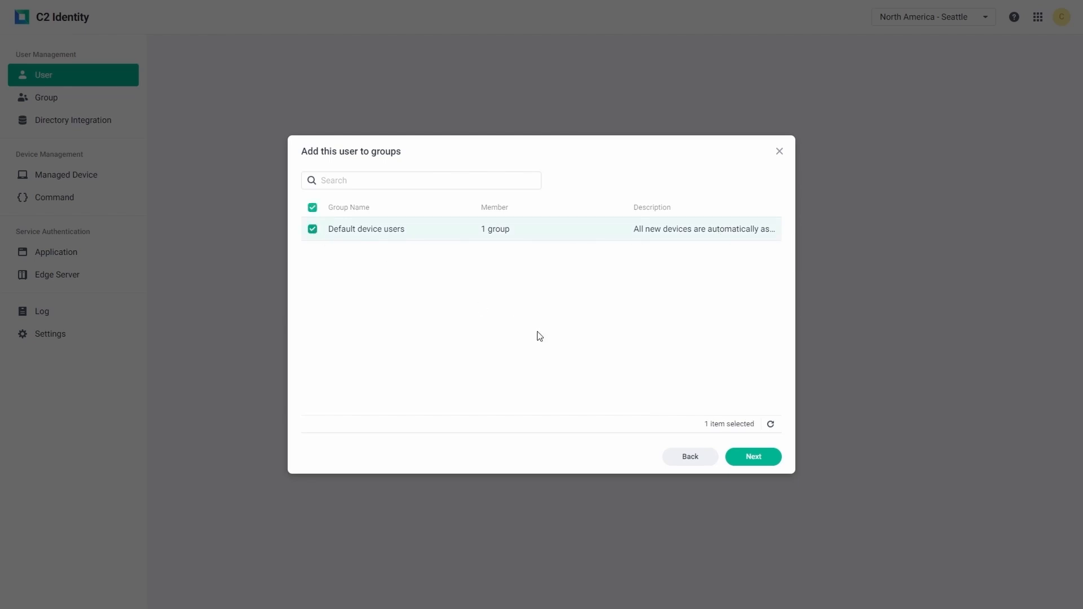
left_click(743, 459)
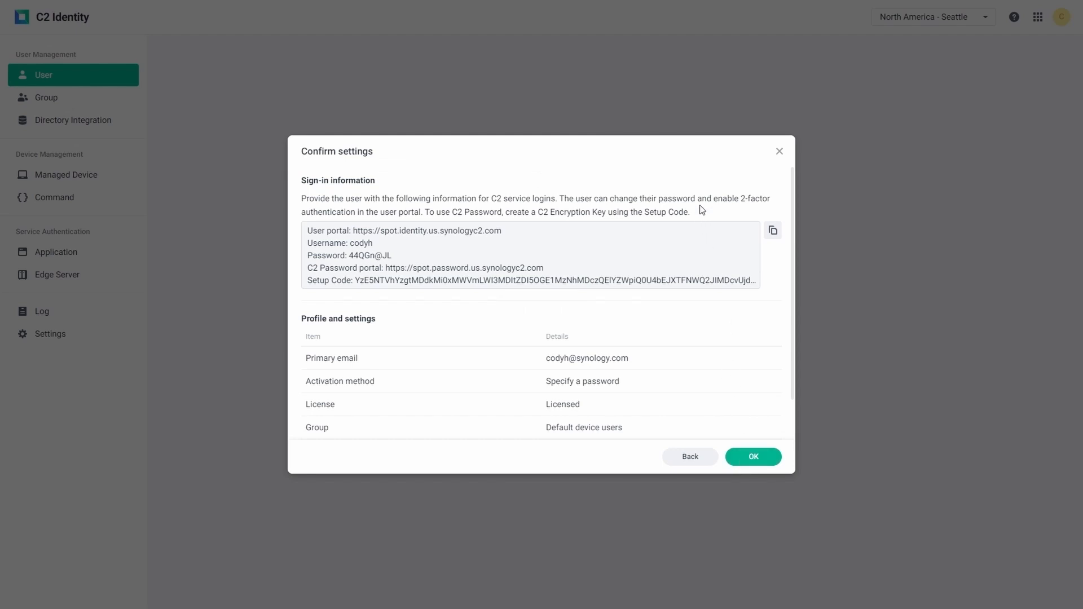
scroll(702, 210, "down", 1)
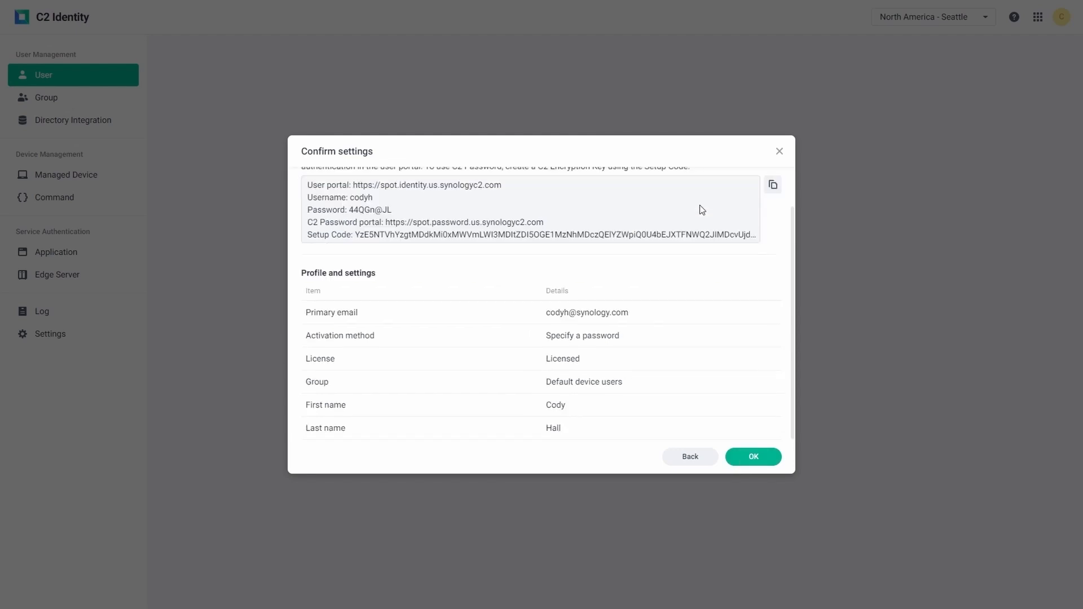
scroll(702, 210, "up", 1)
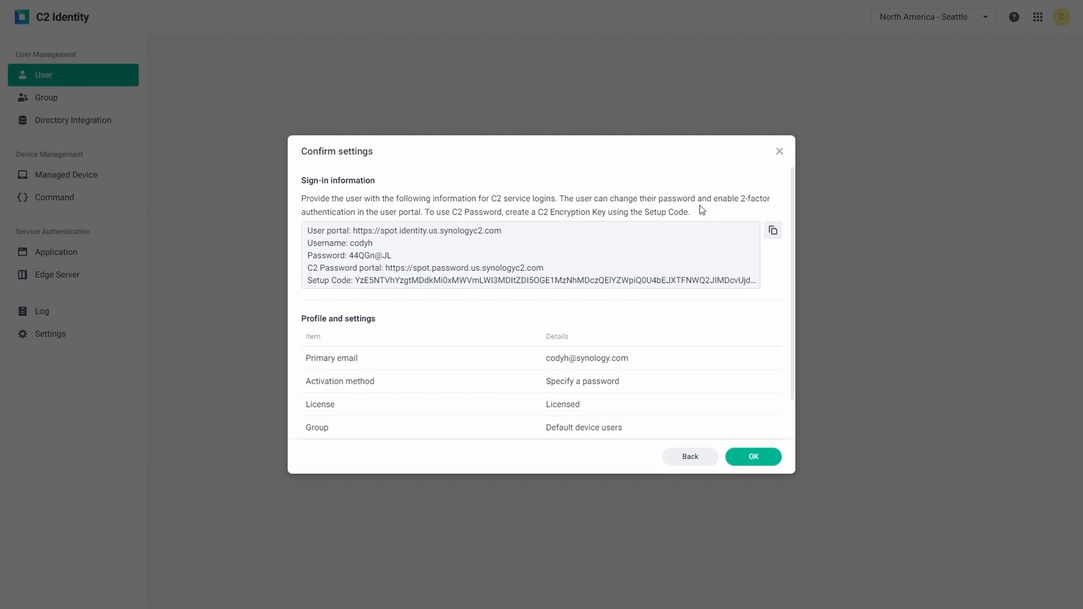
left_click(772, 232)
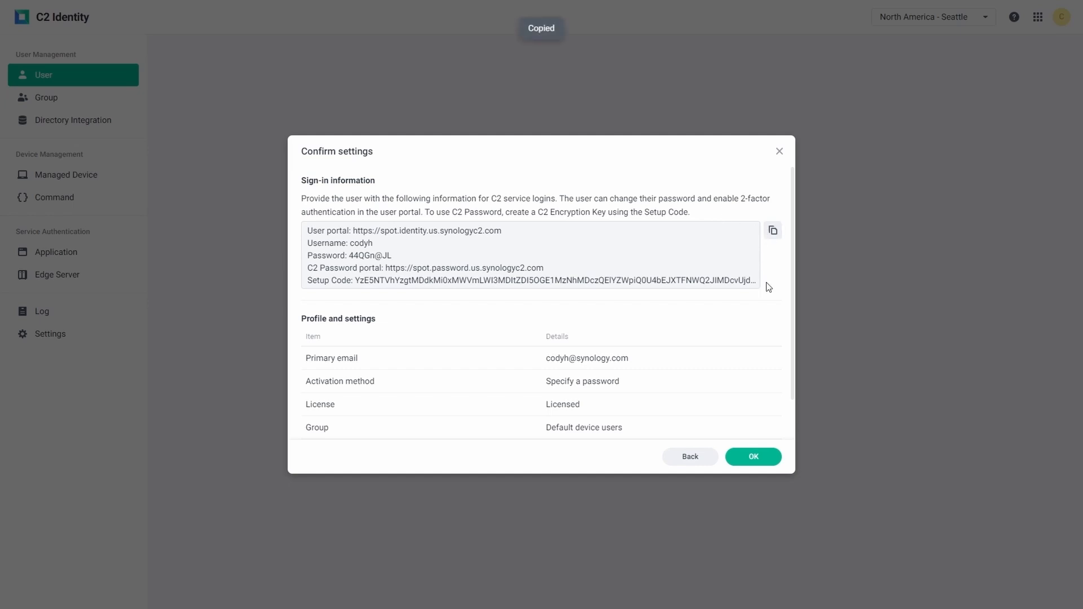
left_click(754, 456)
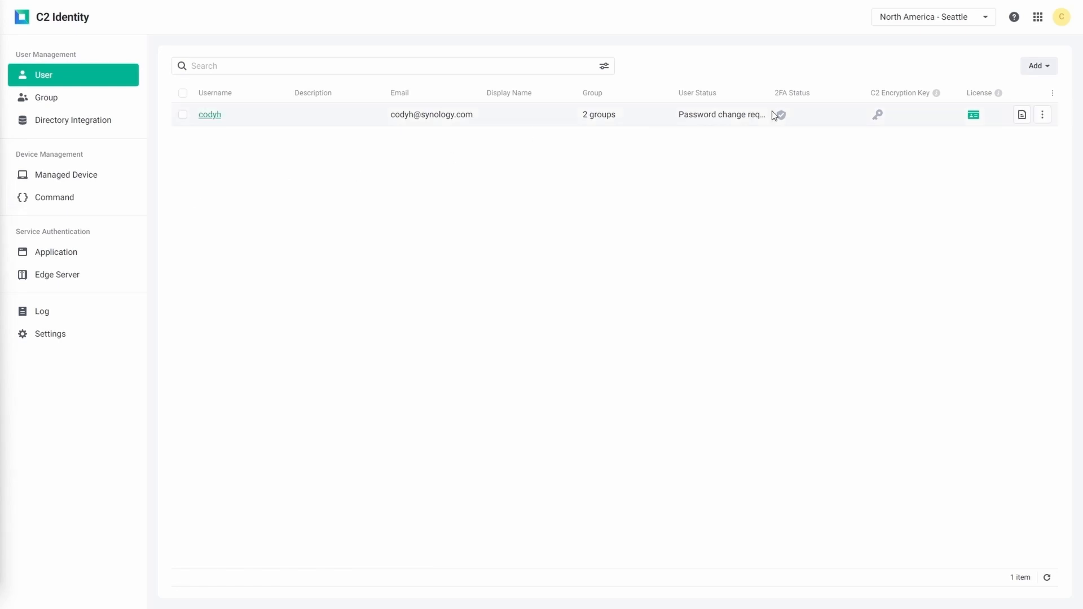
- Open and close the Active Directory import, then reopen the Import users/groups source list
left_click(1029, 68)
mouse_move(1018, 107)
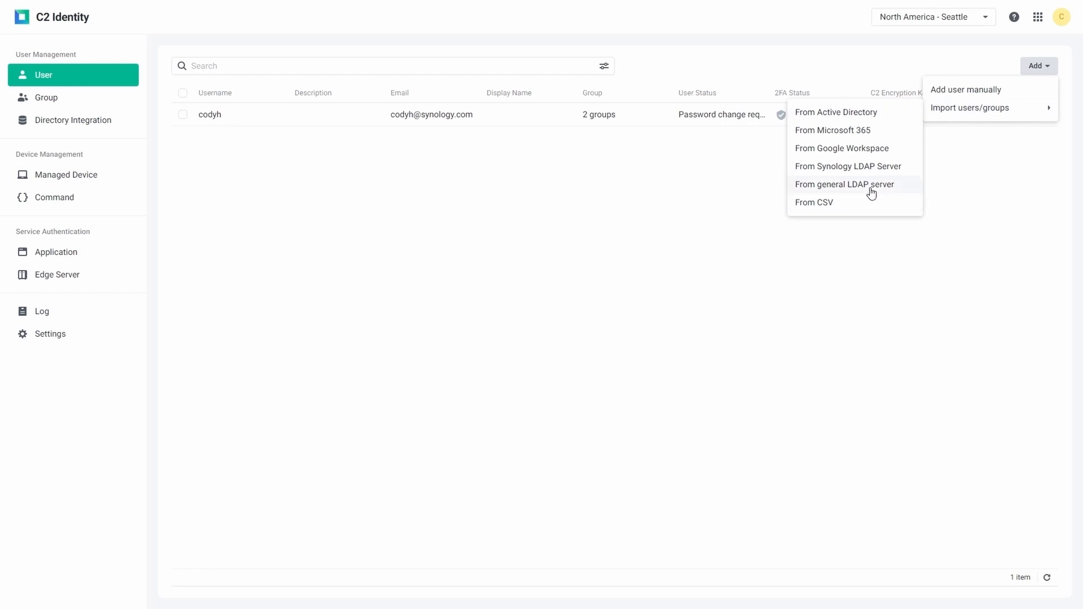
left_click(874, 115)
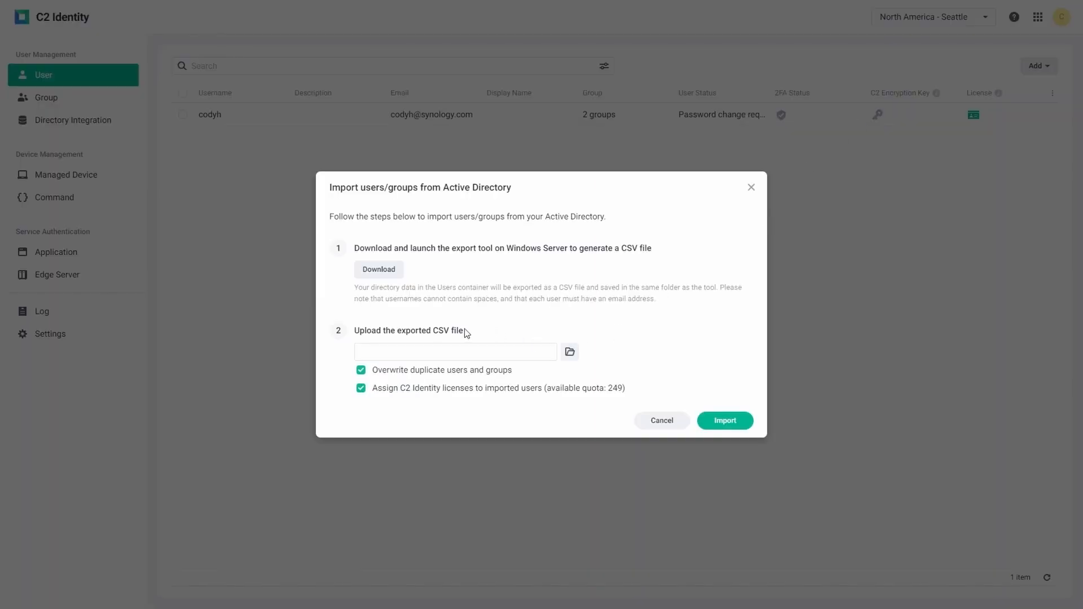
left_click(751, 191)
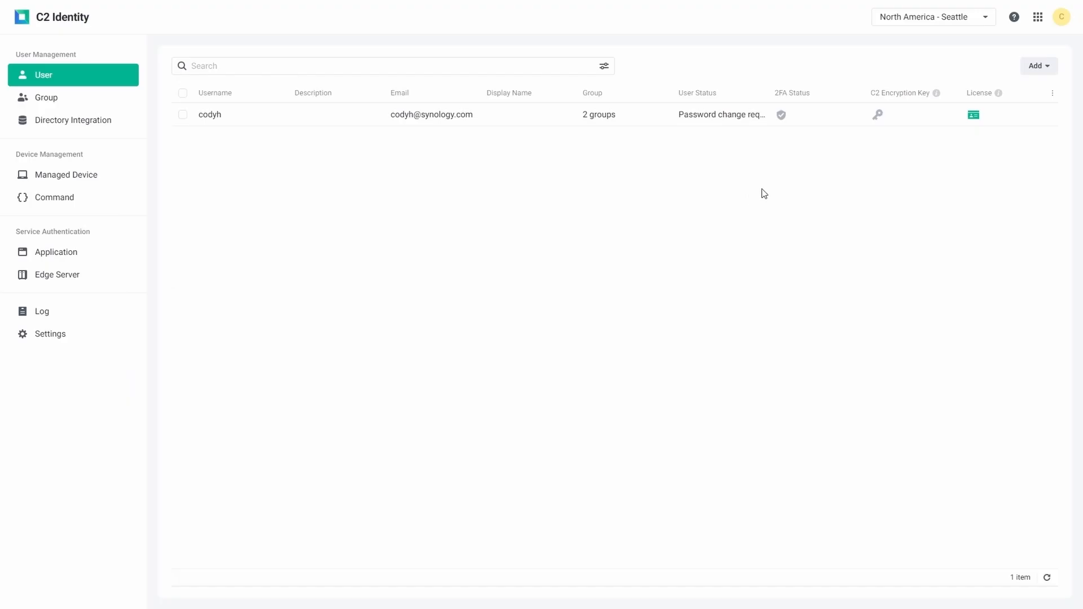
left_click(1028, 64)
mouse_move(1013, 108)
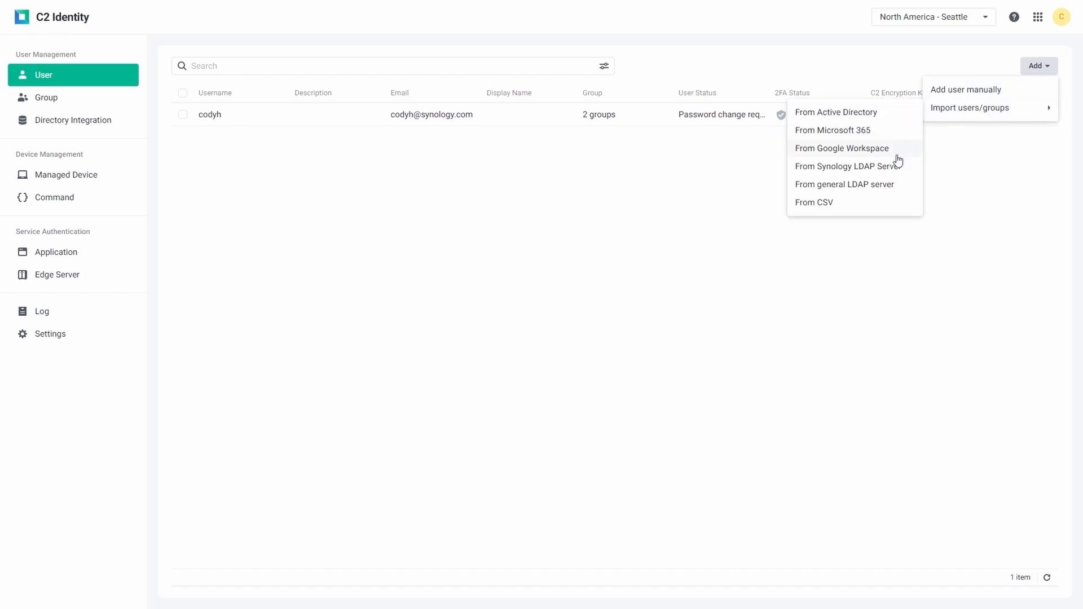
- Import users from template.csv in Downloads, then copy and download the new user's setup code
left_click(895, 204)
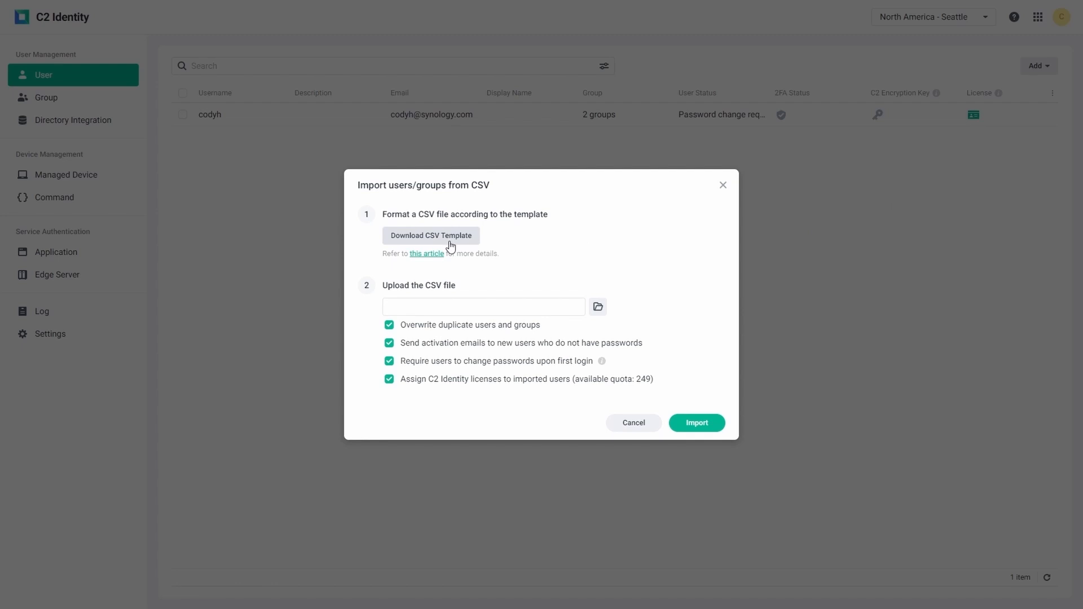
left_click(600, 306)
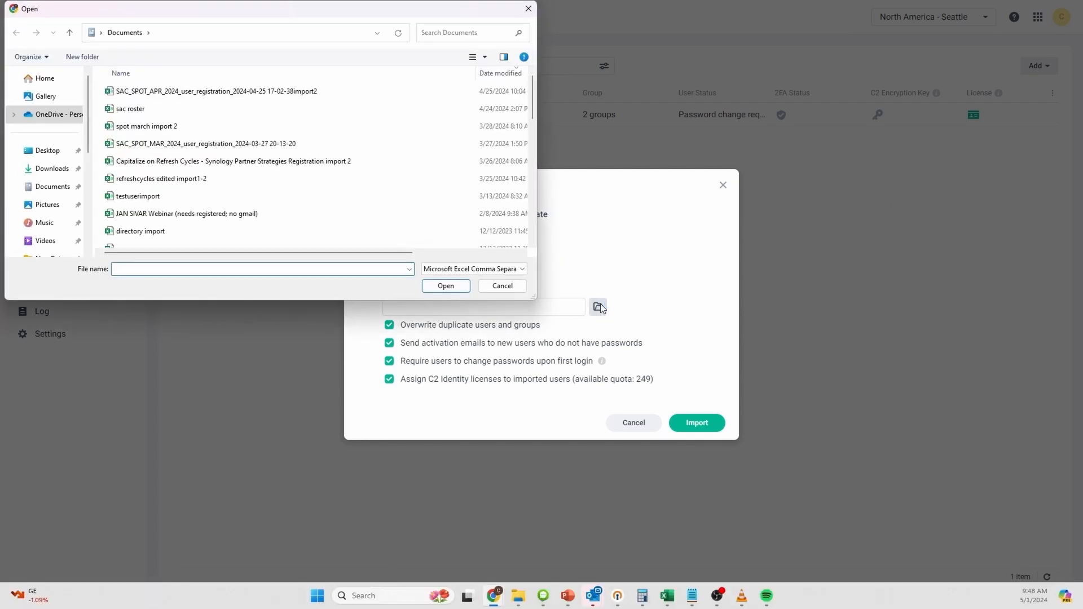
left_click(51, 168)
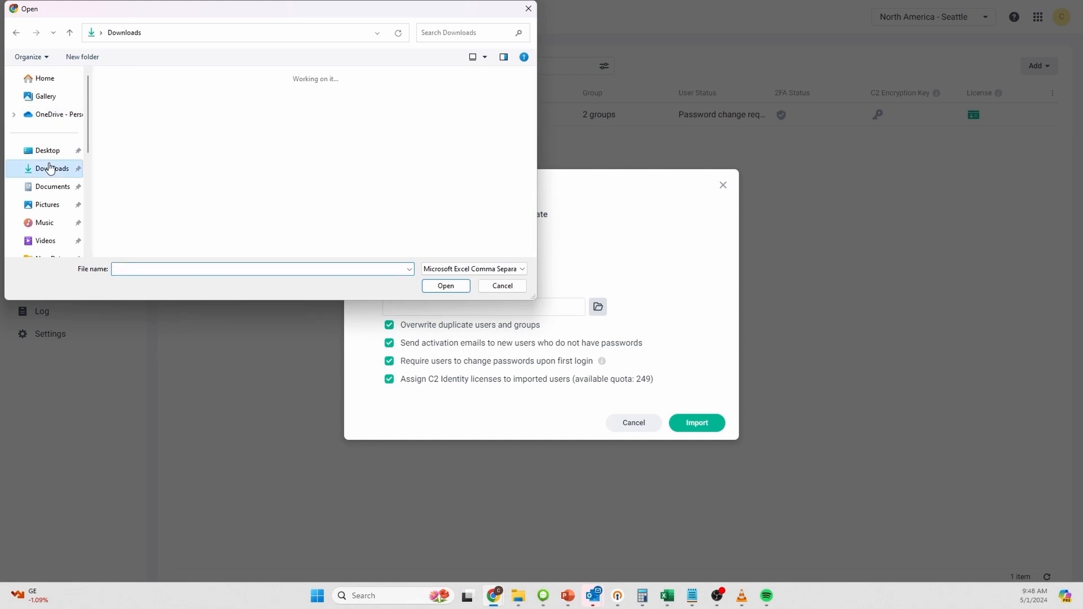
double_click(126, 117)
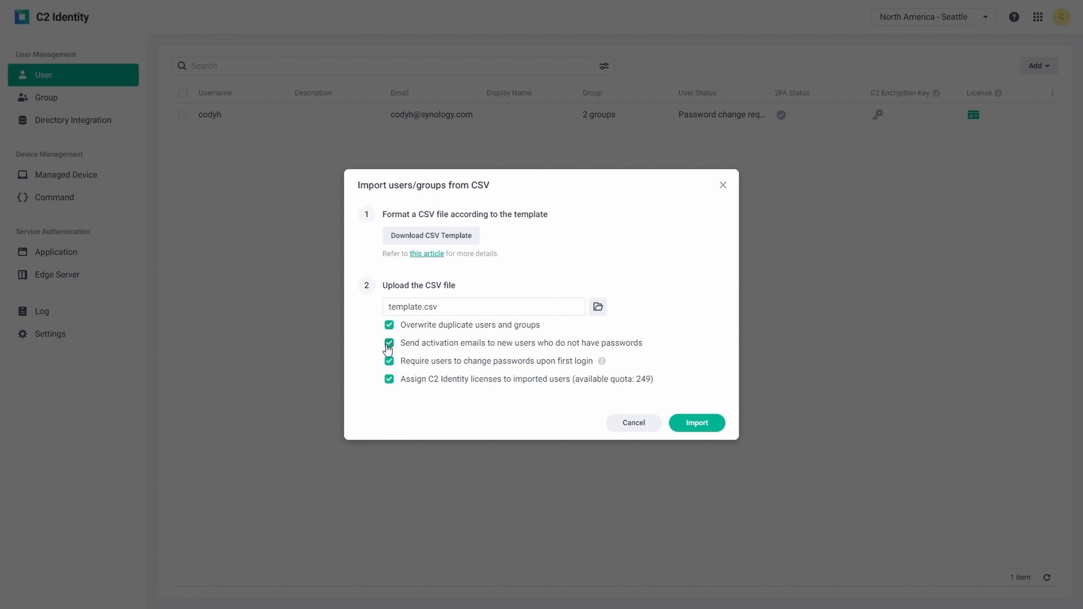
left_click(691, 426)
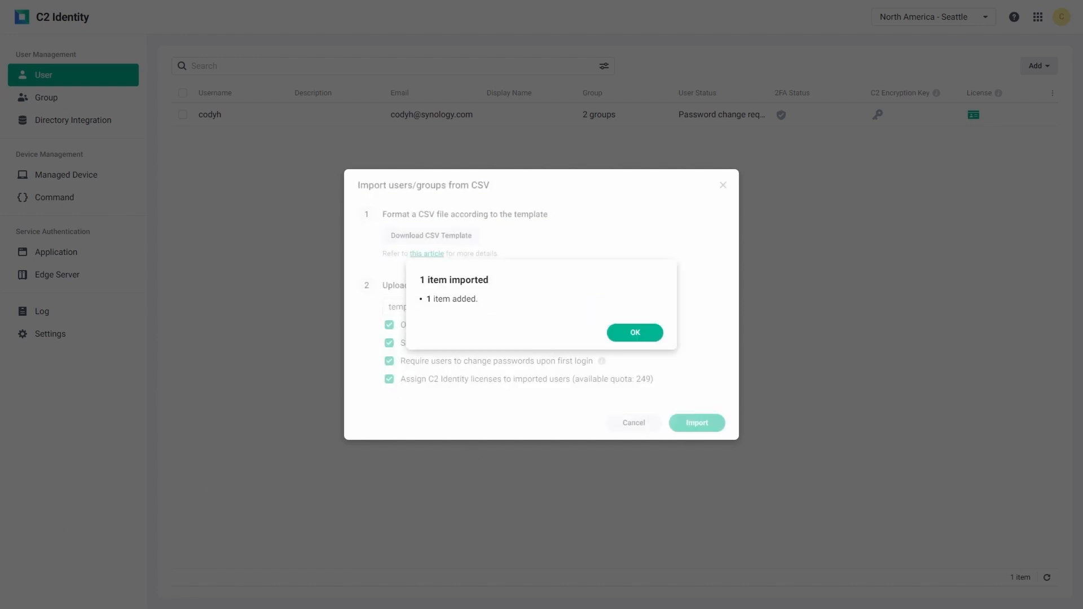
left_click(636, 332)
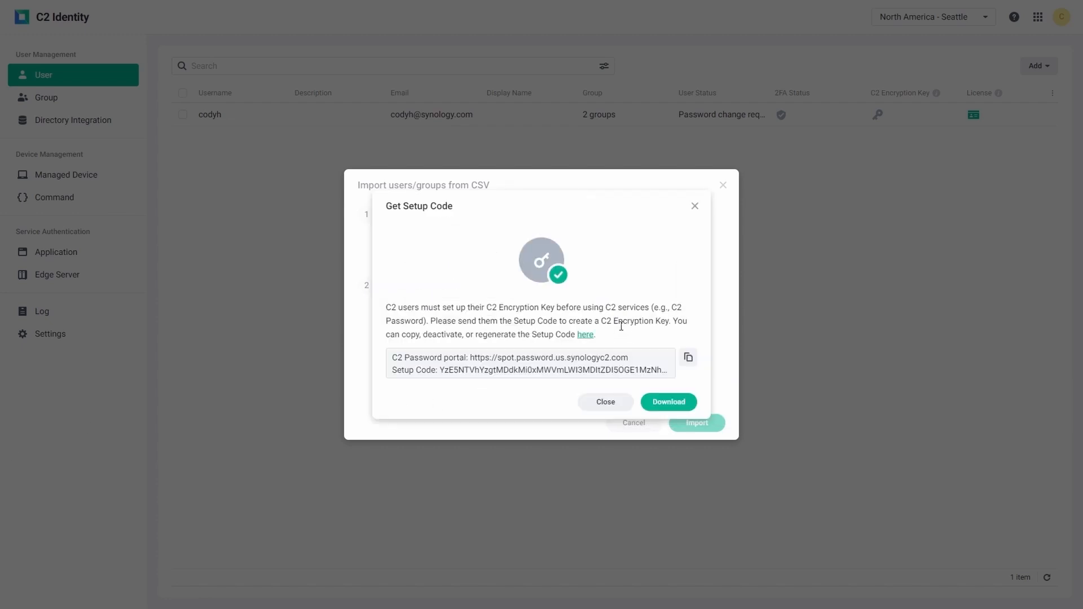
left_click(686, 356)
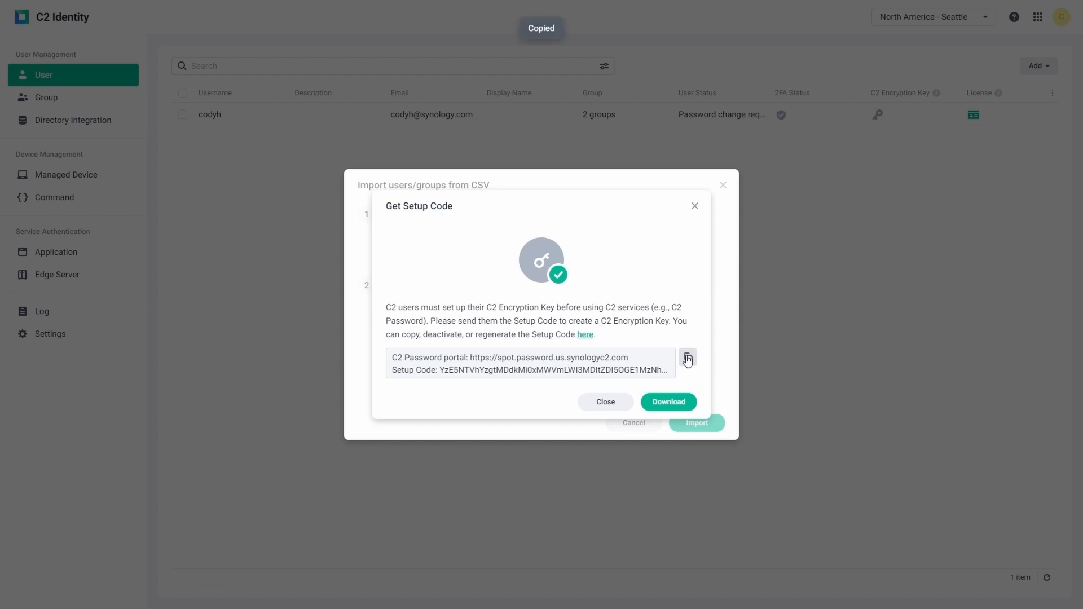
left_click(669, 402)
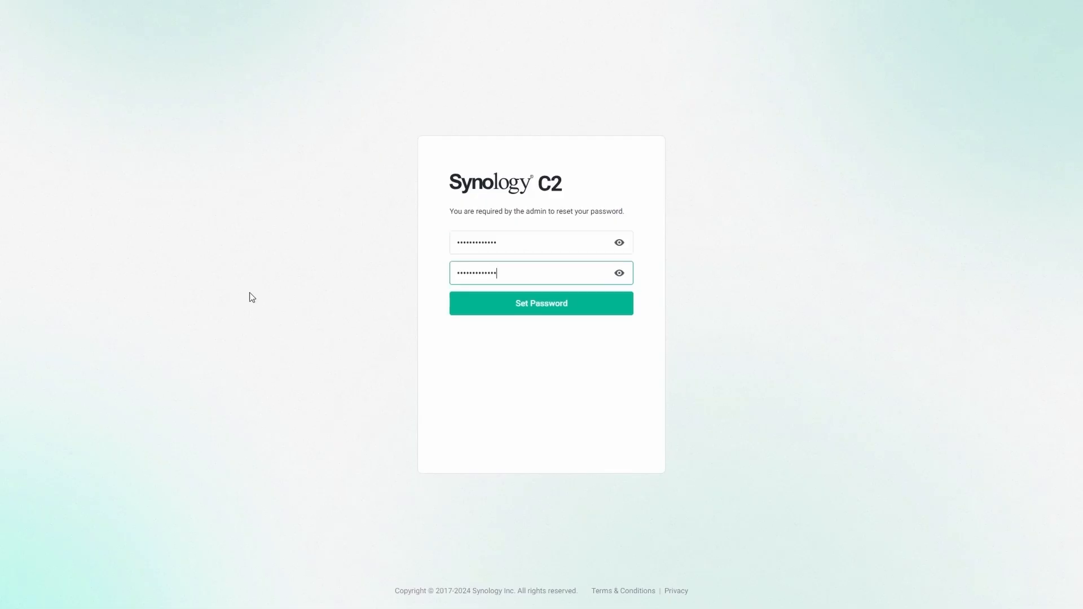
- Save the new password, then paste the setup code and decrypt it
left_click(473, 303)
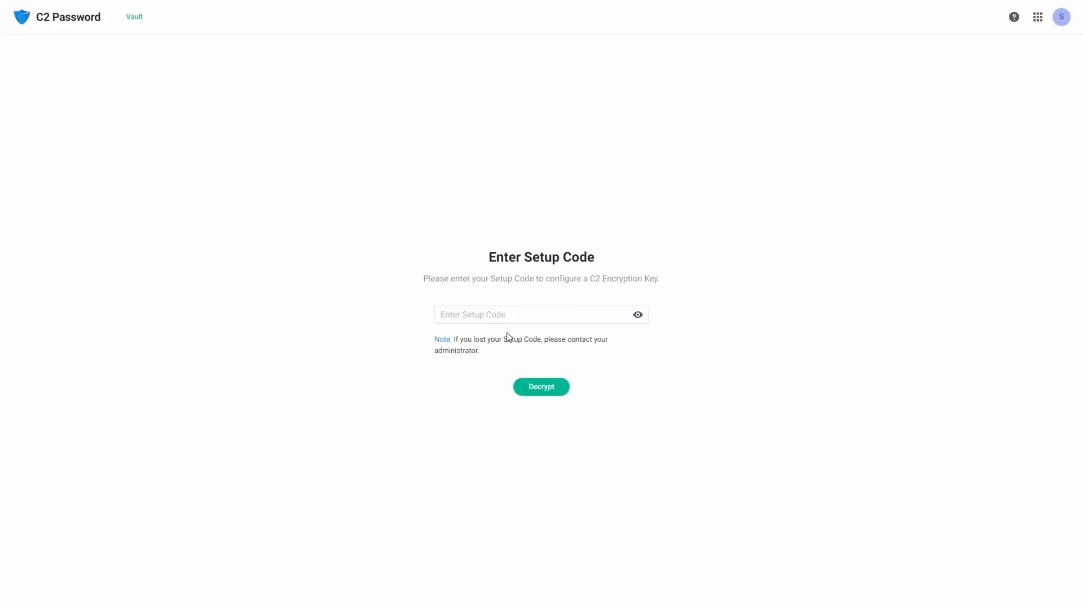
left_click(514, 315)
key("ctrl+v")
left_click(527, 387)
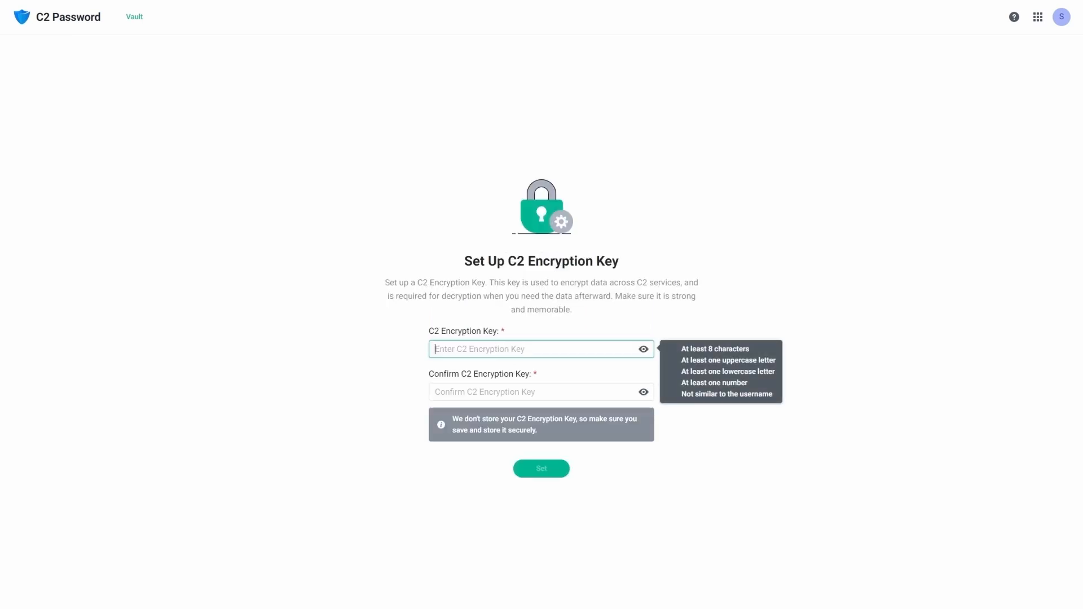
- Create the C2 Encryption Key by pasting it into both key fields and submitting
key("ctrl+v")
key("Tab")
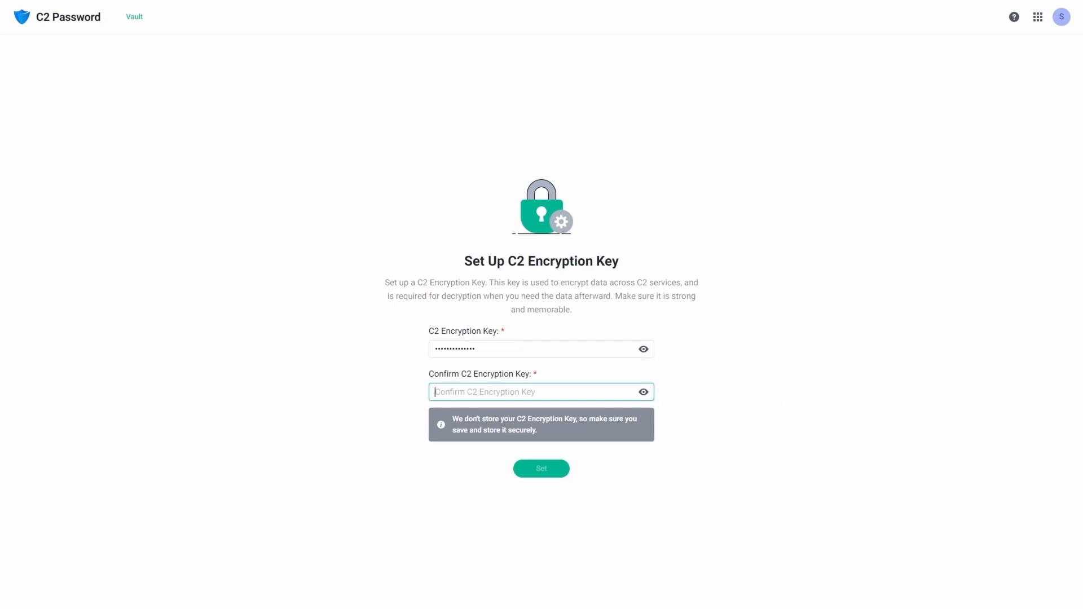
key("ctrl+v")
key("Return")
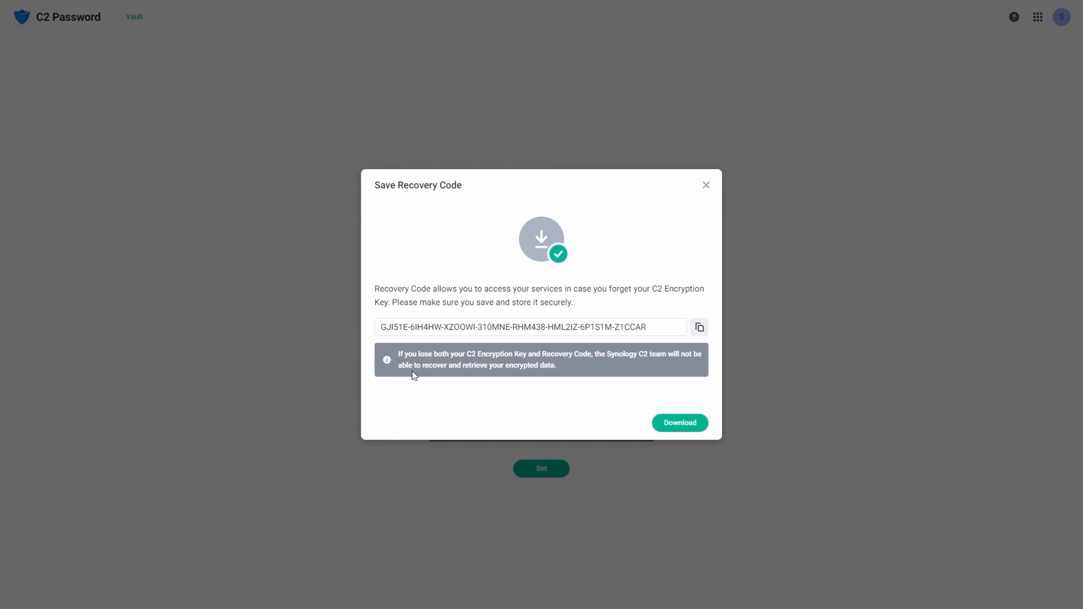
- Copy the recovery code, finish the two-page welcome tour, and open Manage Account from the avatar menu
left_click(700, 327)
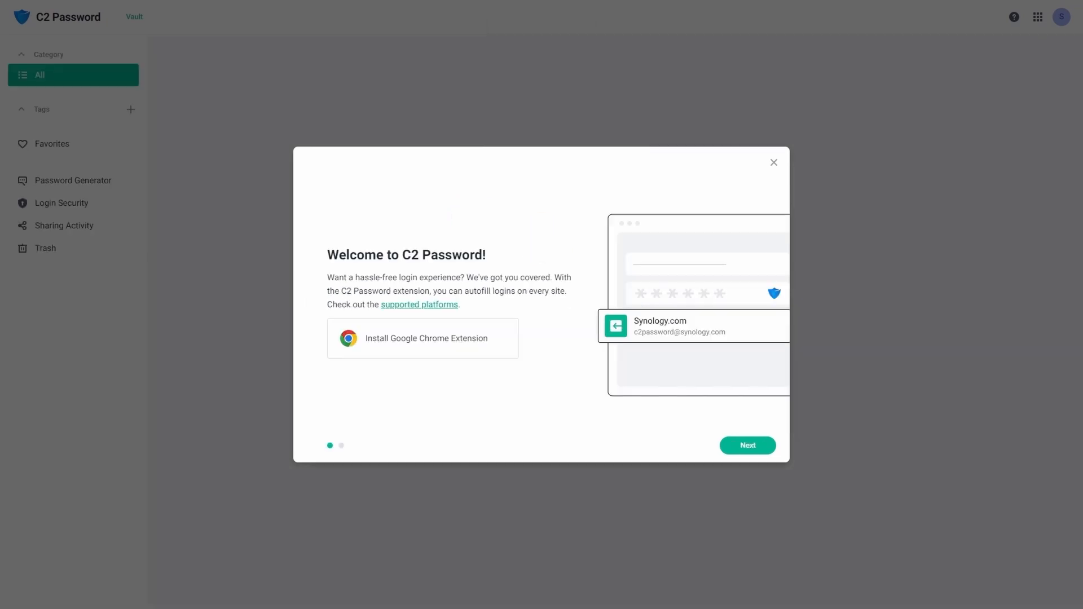
left_click(730, 451)
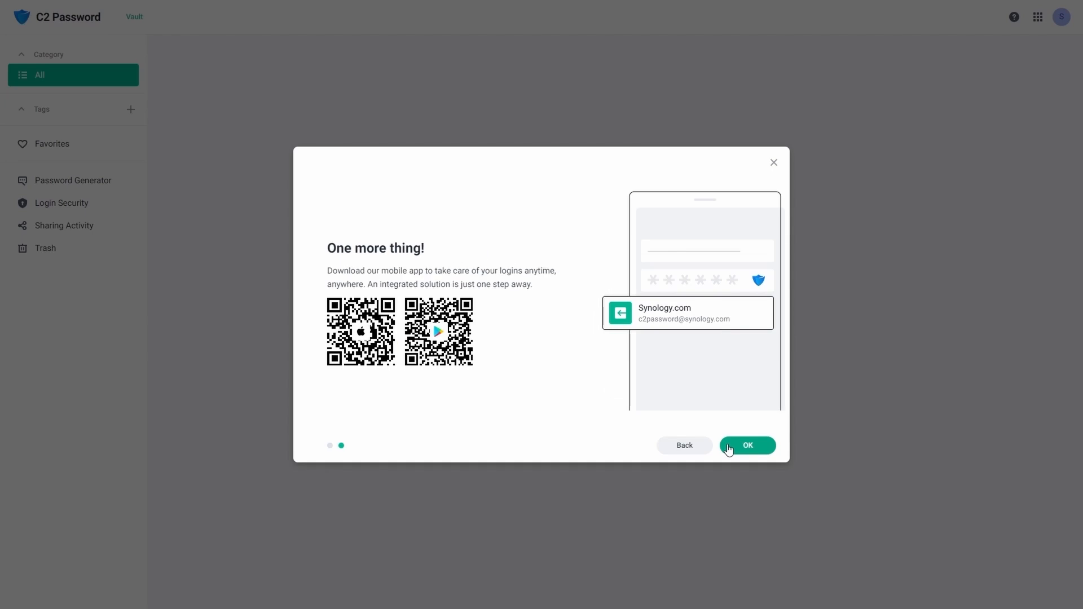
left_click(748, 445)
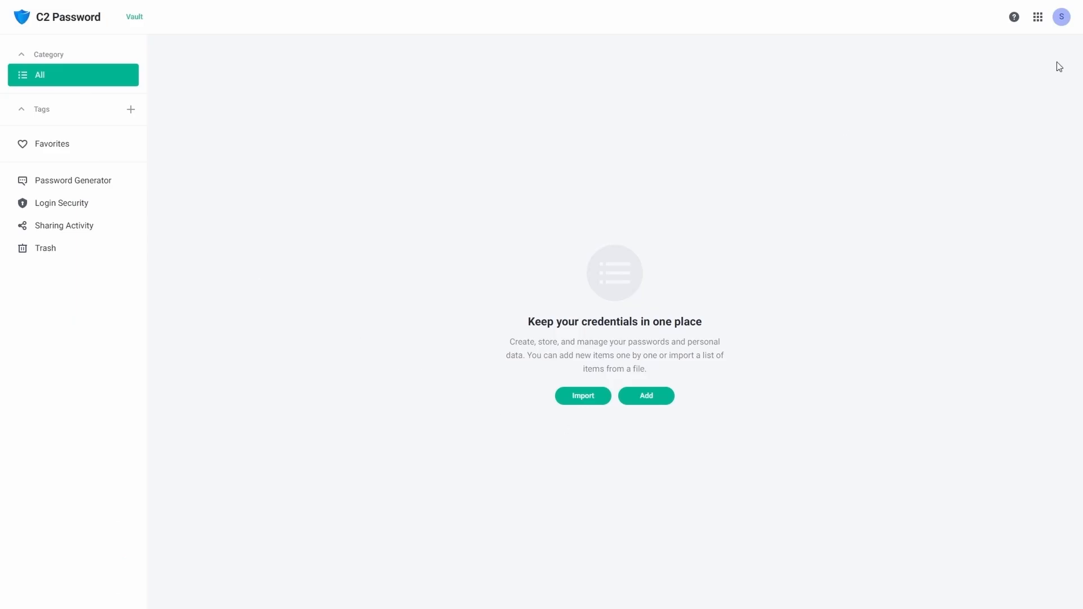
left_click(1057, 22)
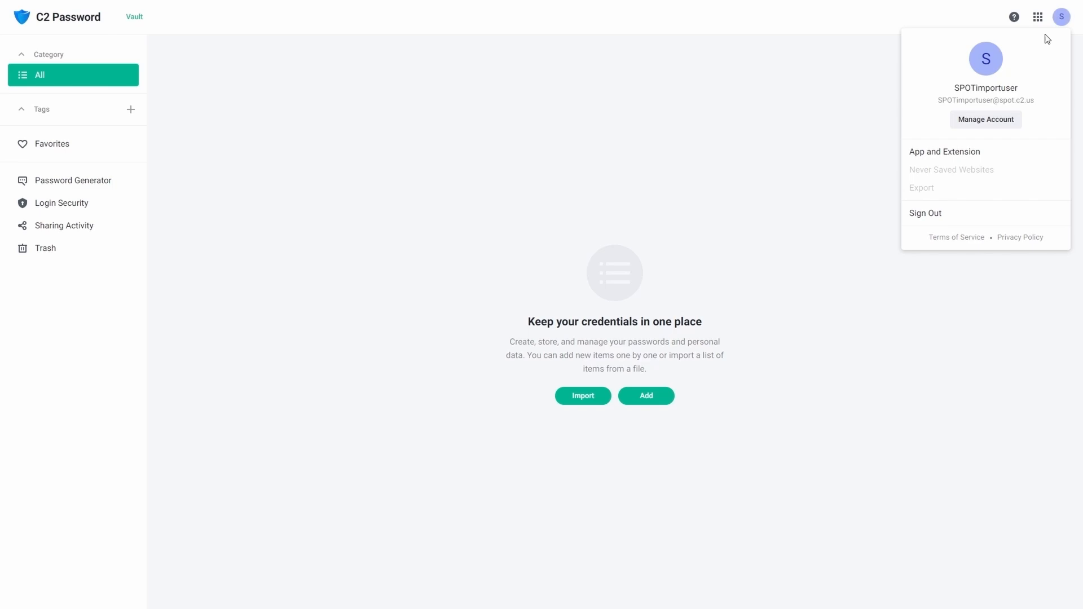
left_click(1006, 128)
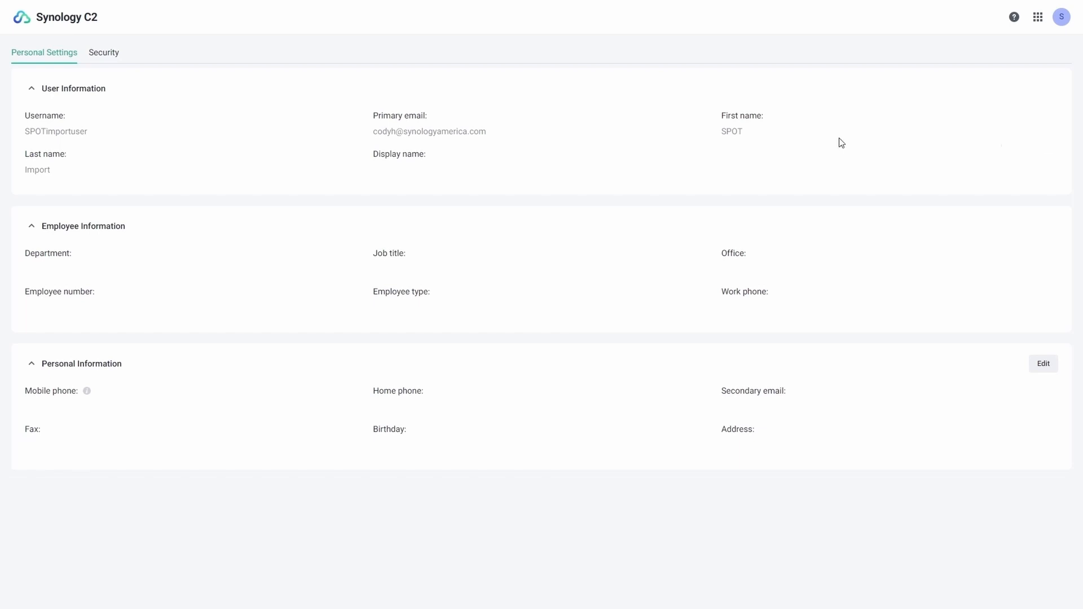
- Start enabling 2-factor authentication on the Security tab and verify the account password
left_click(112, 53)
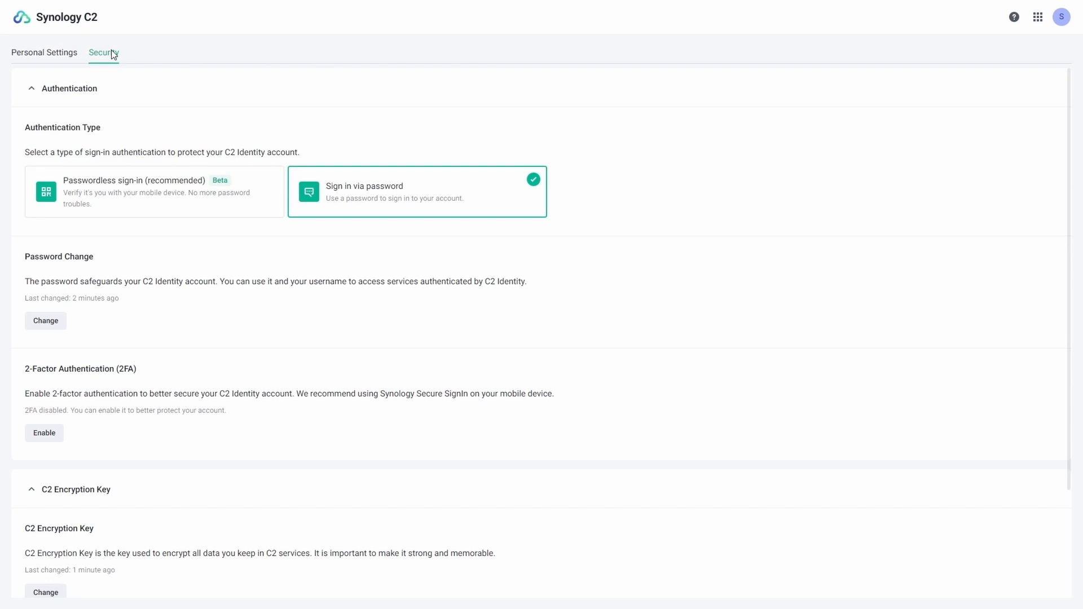
scroll(107, 264, "down", 3)
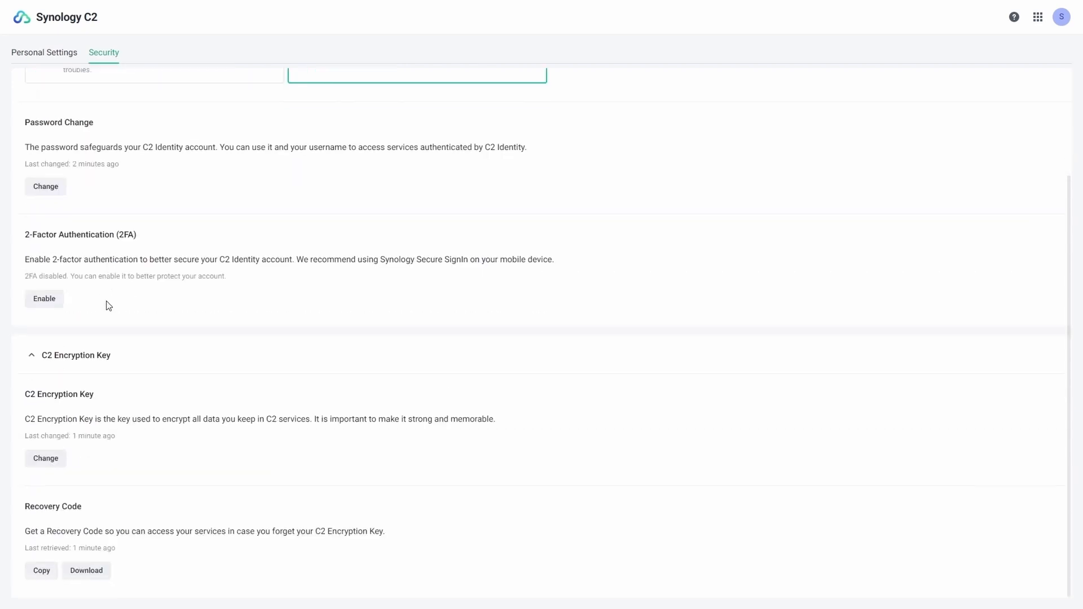
left_click(49, 303)
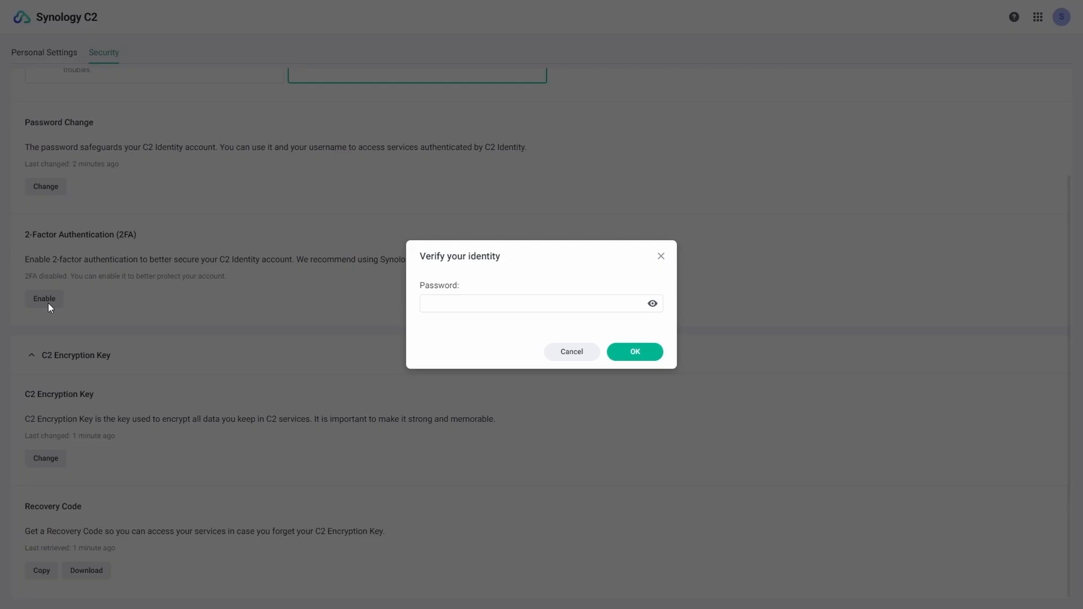
left_click(476, 301)
left_click(635, 352)
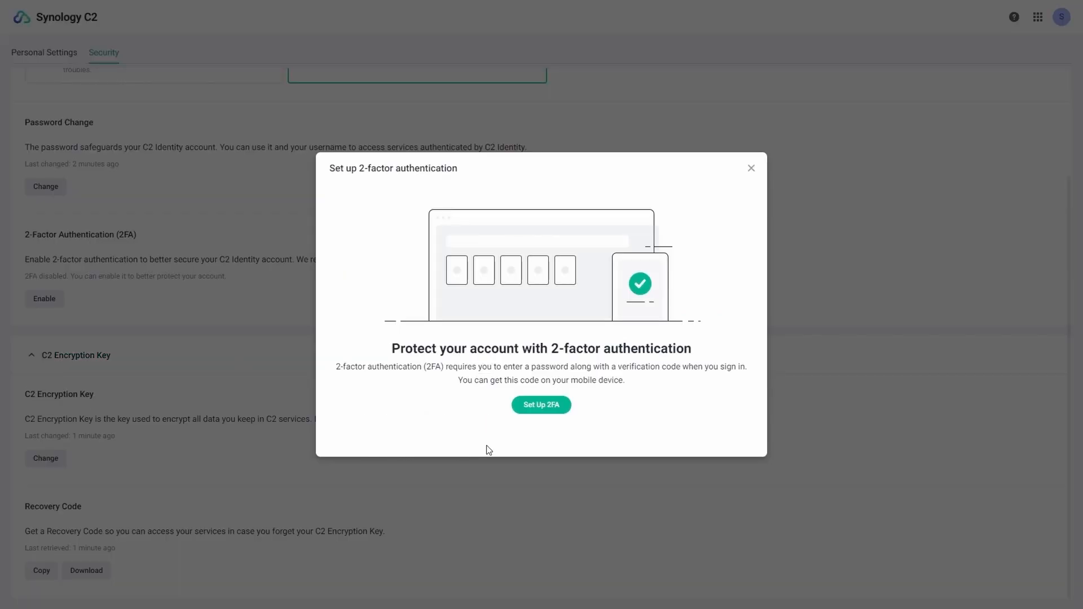
- Pair Synology Secure SignIn by entering the 6-digit verification code to finish 2FA setup
left_click(540, 409)
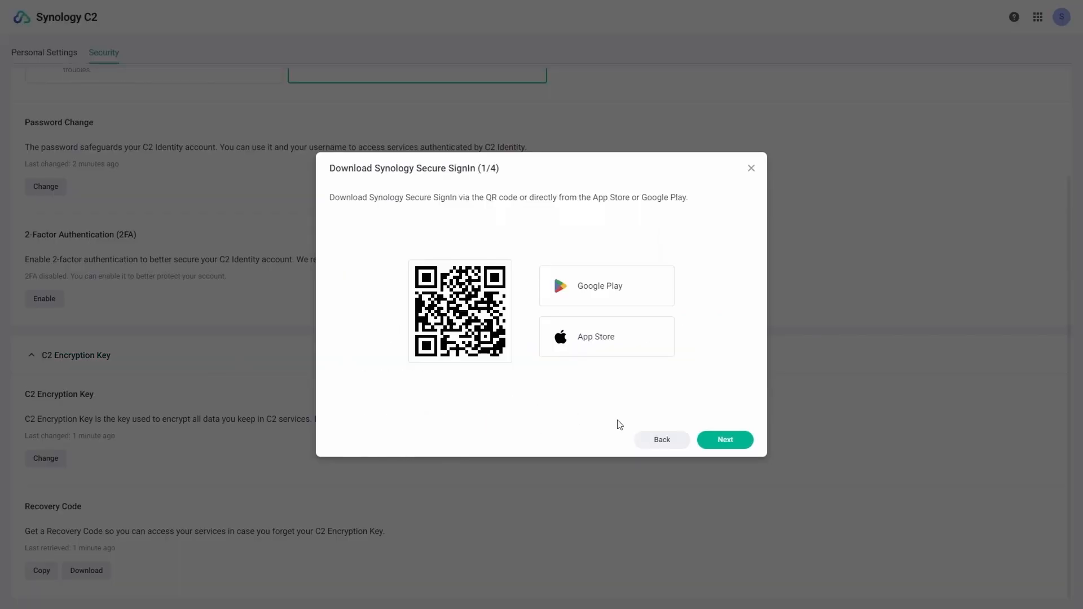
left_click(726, 442)
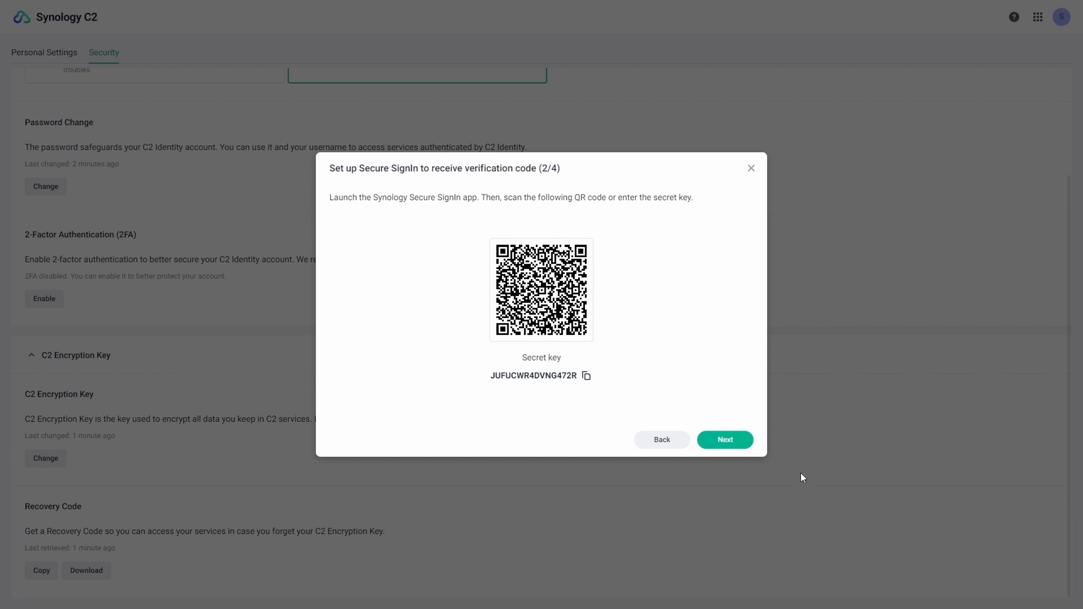
left_click(733, 442)
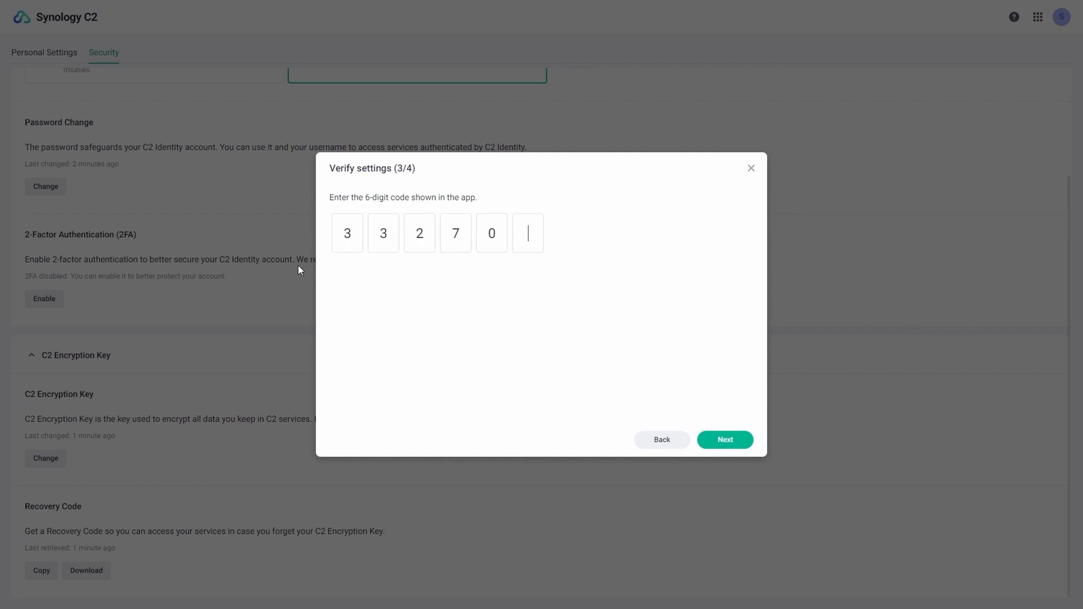
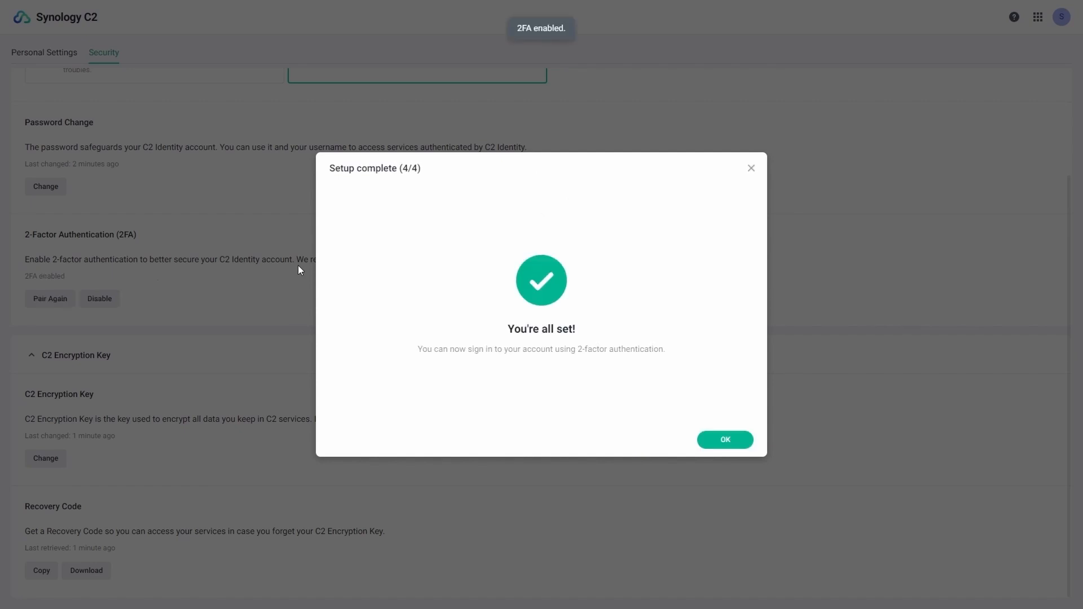
left_click(716, 442)
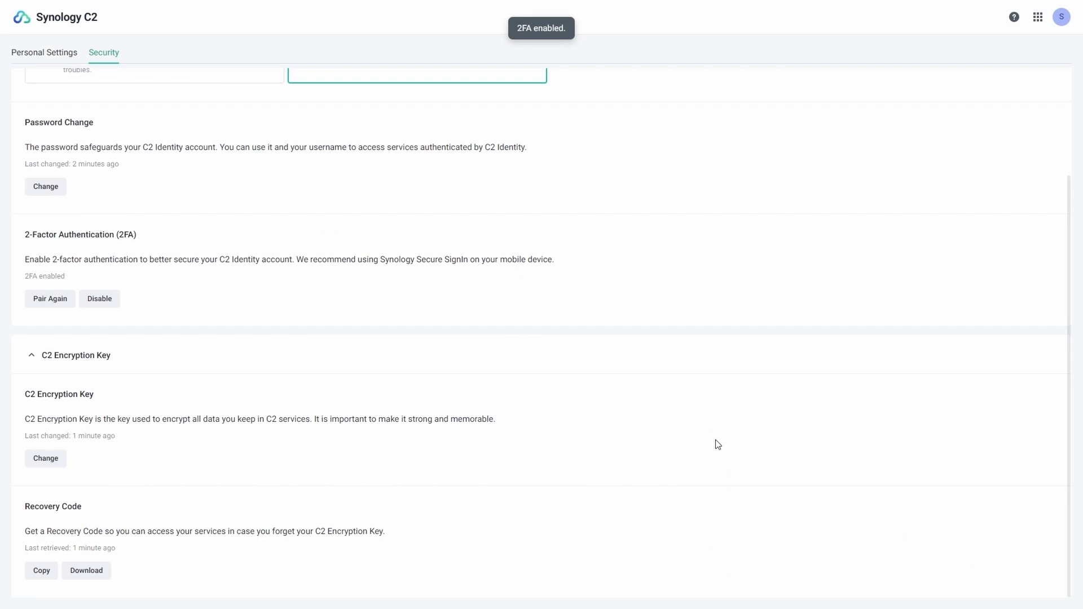
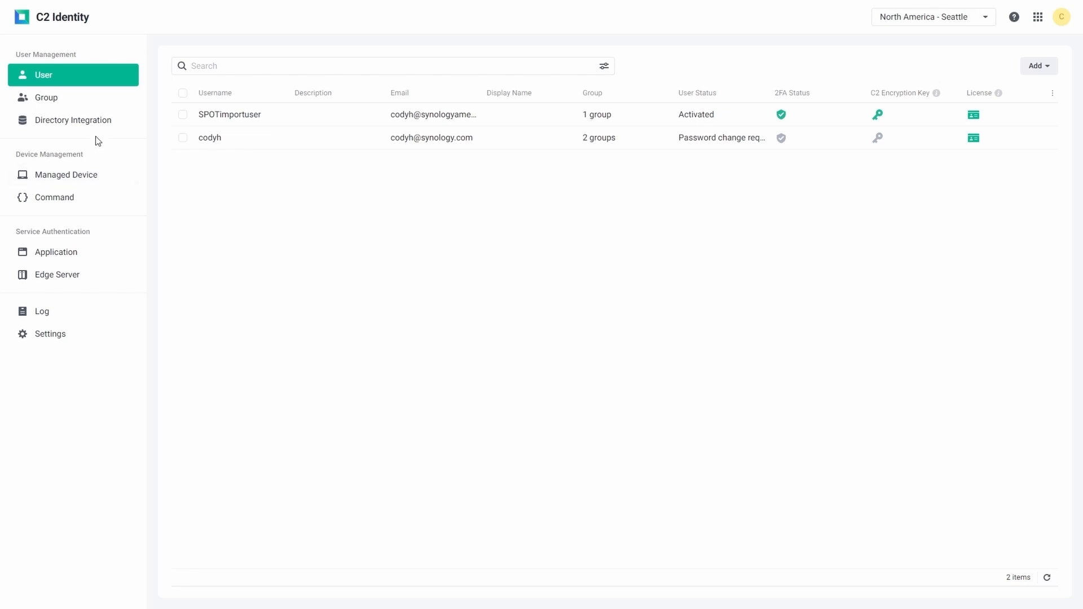
- Open Directory Integration from the sidebar, confirming no directories are integrated yet
left_click(102, 130)
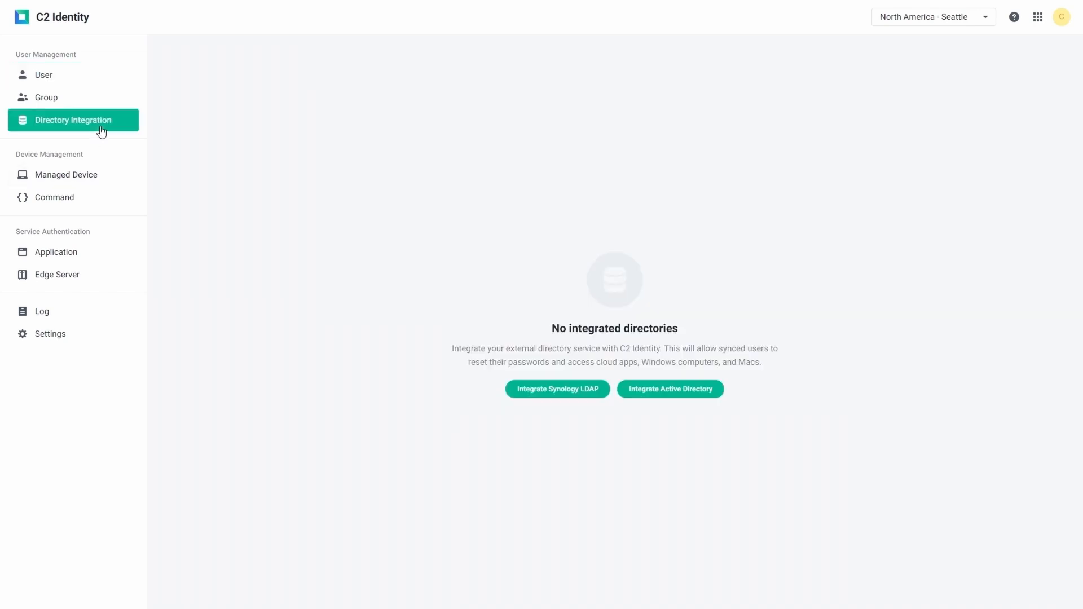
- Start the Active Directory integration, copy its connect key, and bring up the server's sign-in screen
left_click(646, 389)
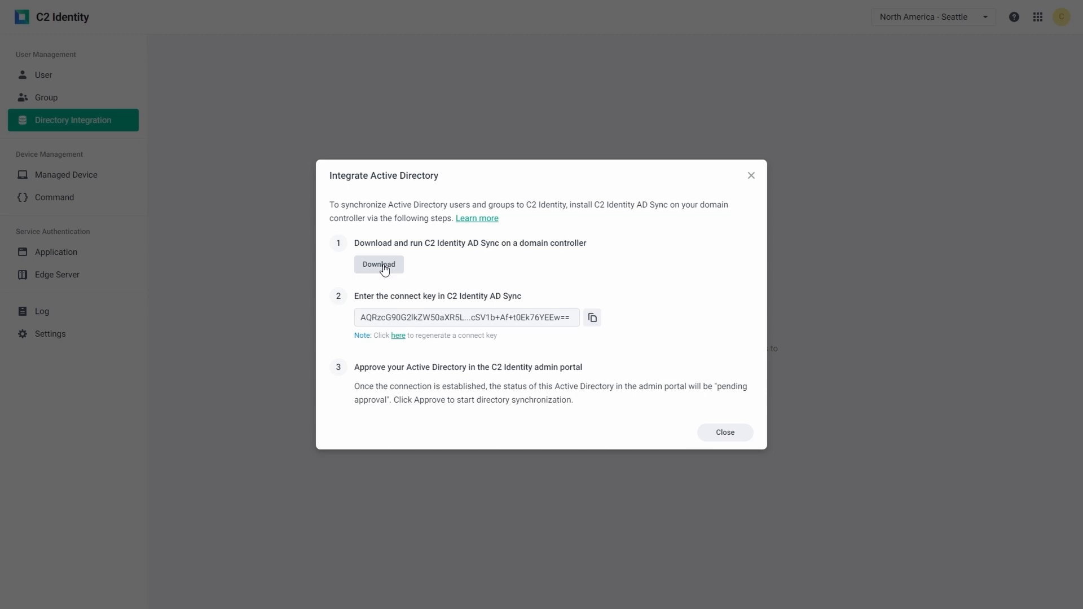
left_click(592, 320)
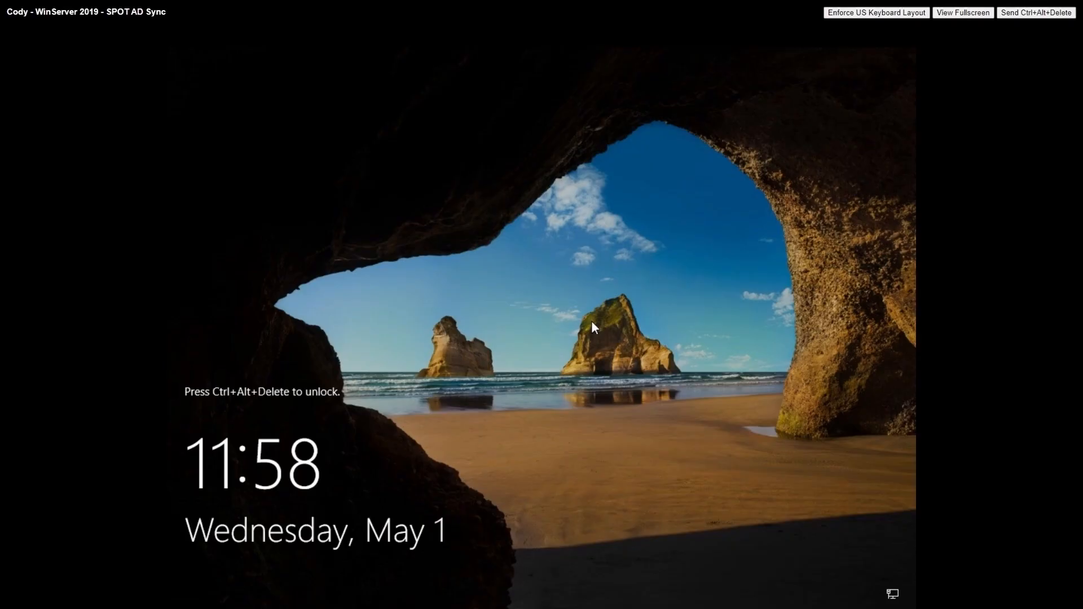
left_click(1020, 16)
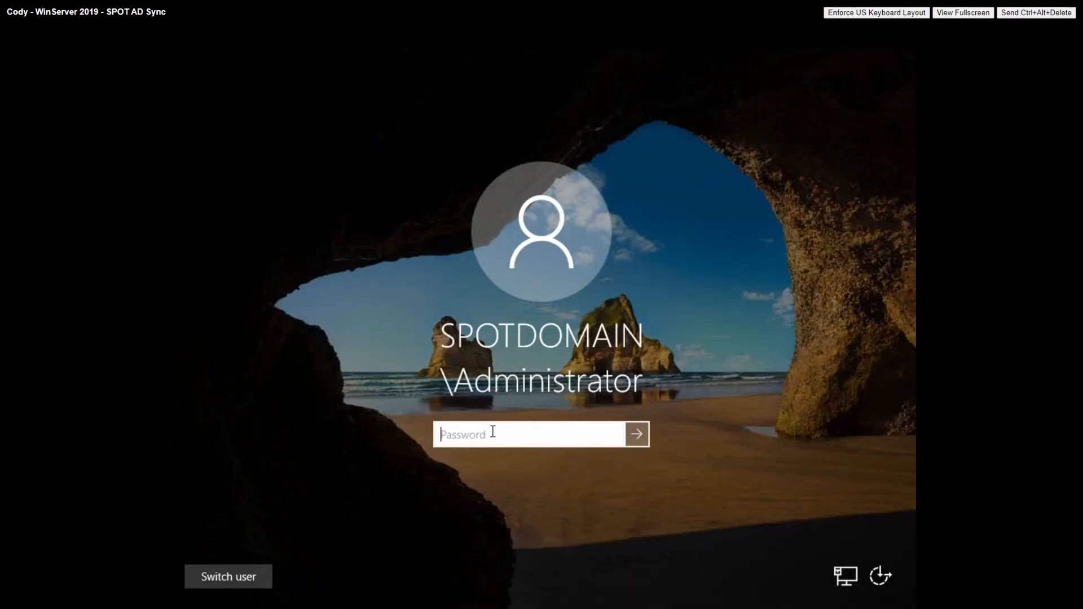
- Sign in to Windows Server 2019 as Administrator with the account password
type("•••••••••••••")
key("Return")
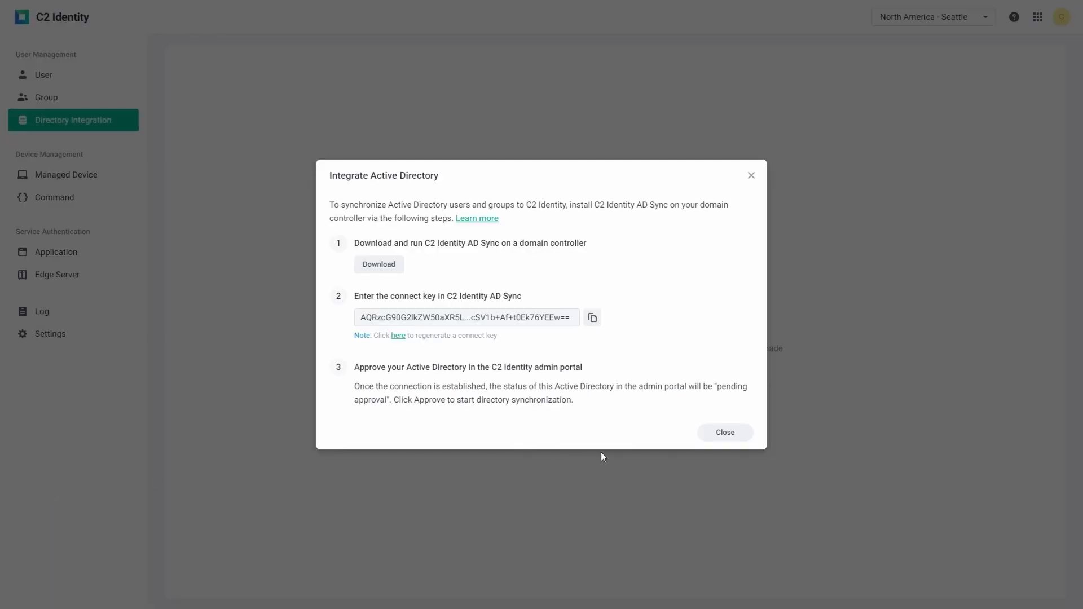
- Approve the detected domain controller and sync it with duplicate users and groups overwritten, then view Groups
left_click(715, 439)
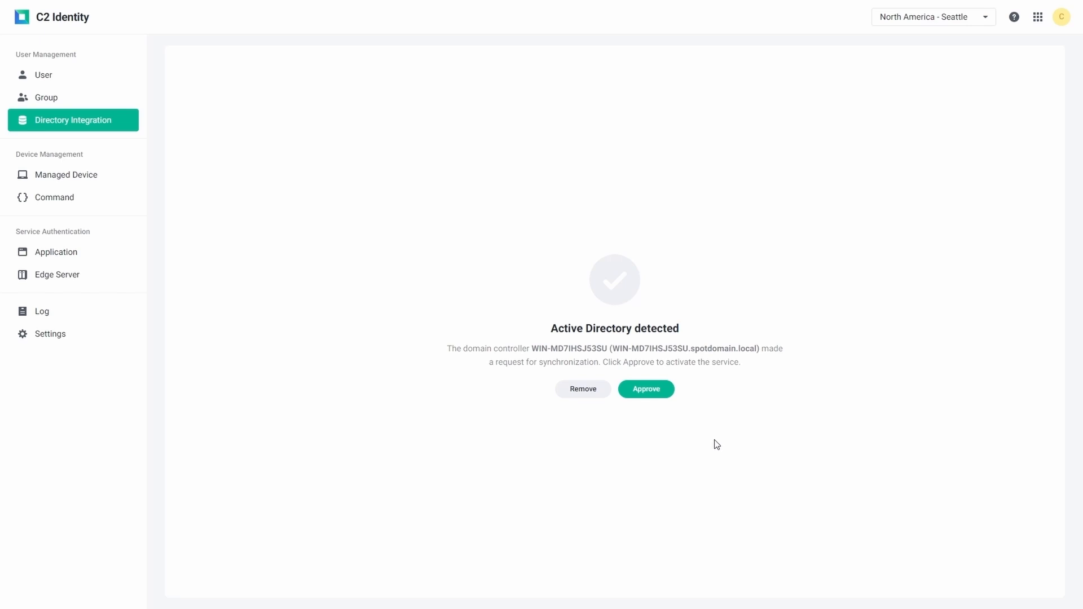
left_click(649, 390)
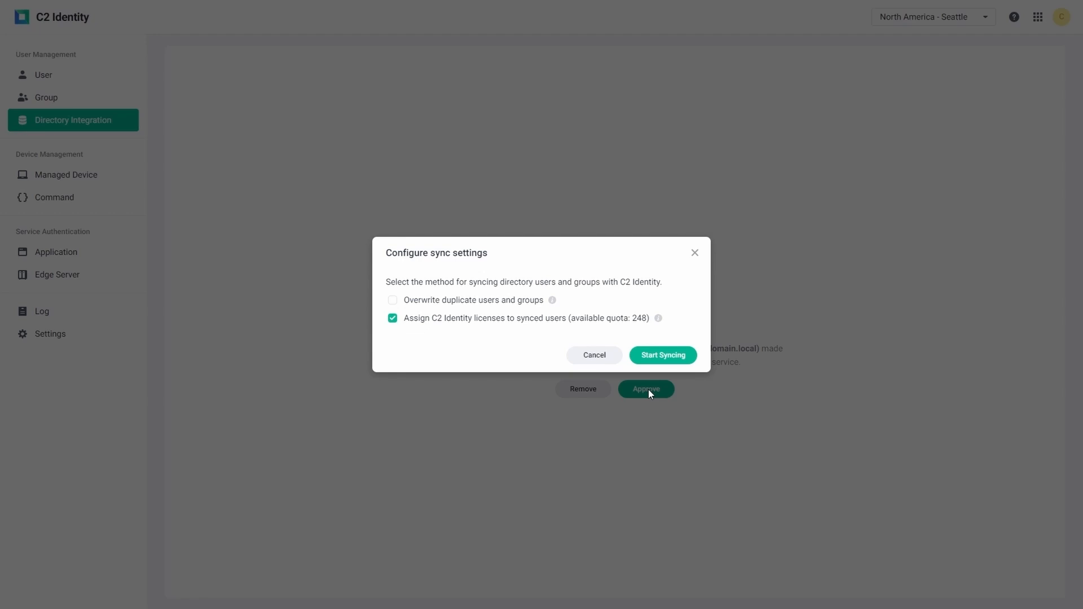
left_click(529, 305)
mouse_move(550, 305)
left_click(655, 355)
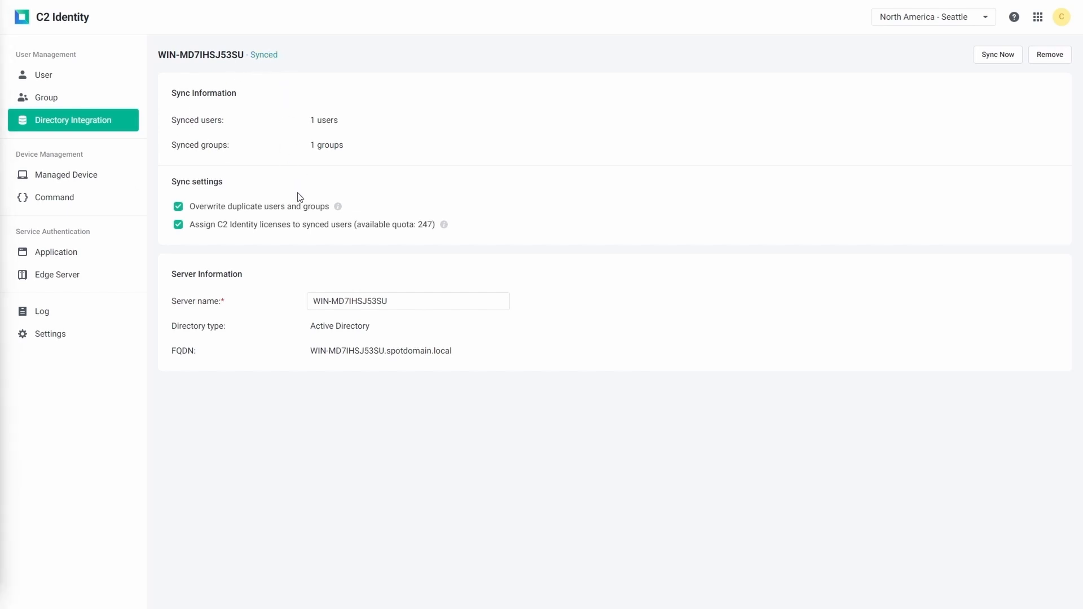
mouse_move(339, 211)
mouse_move(446, 228)
left_click(85, 97)
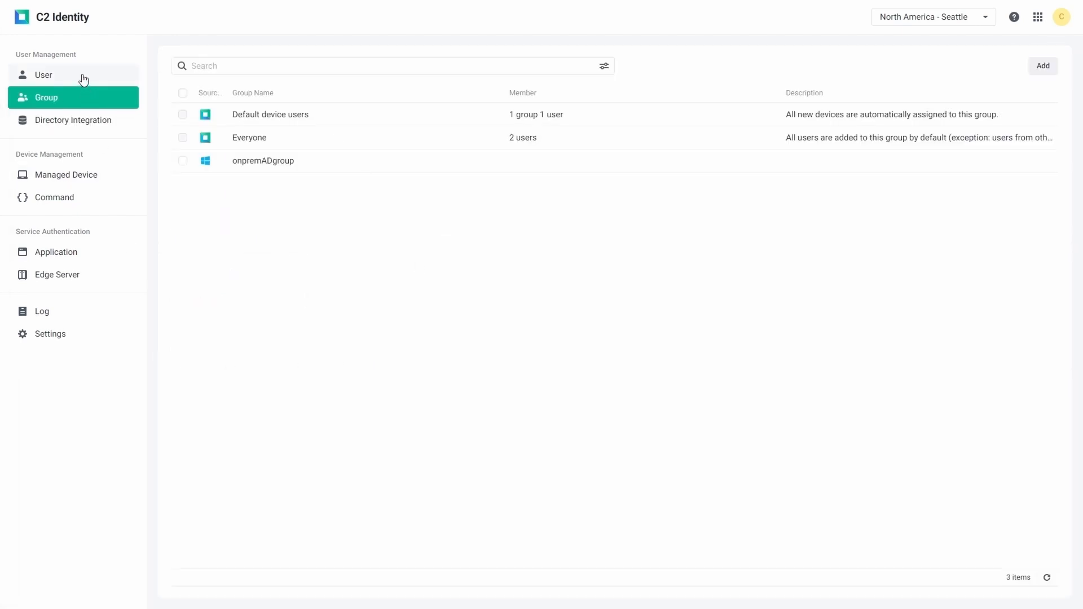
- Check onpremADgroup's Subgroup, Member, Device and Application tabs, then switch to the User list
left_click(285, 162)
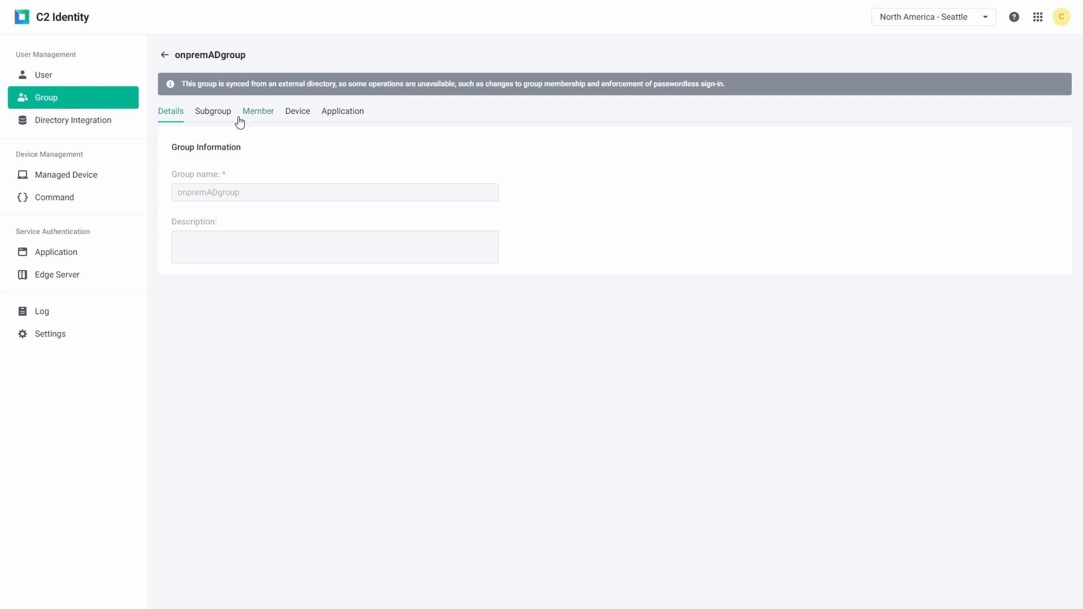
left_click(207, 116)
left_click(270, 116)
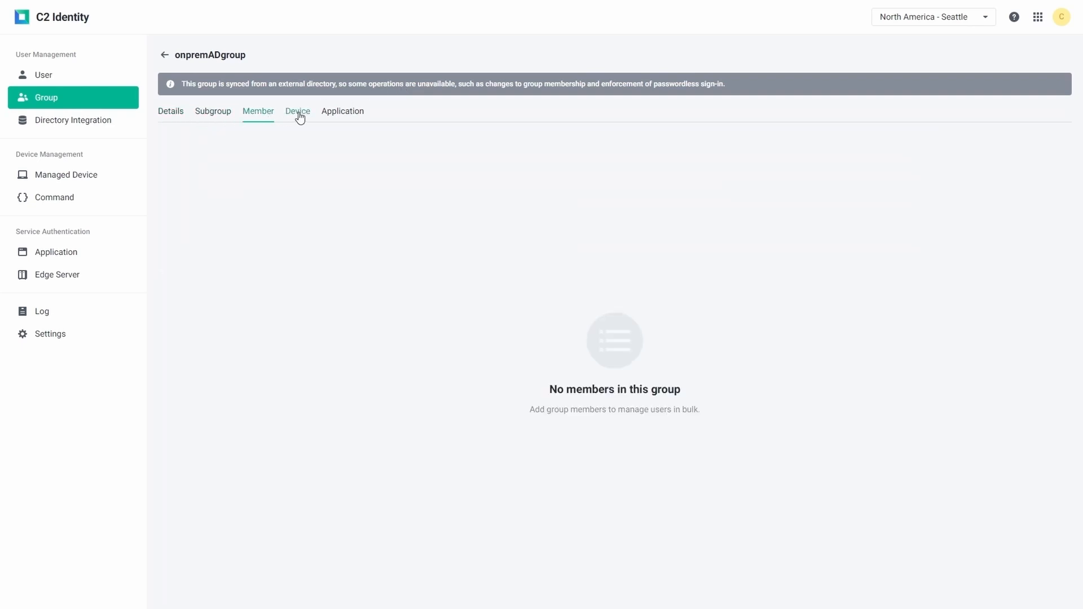
left_click(299, 113)
left_click(340, 113)
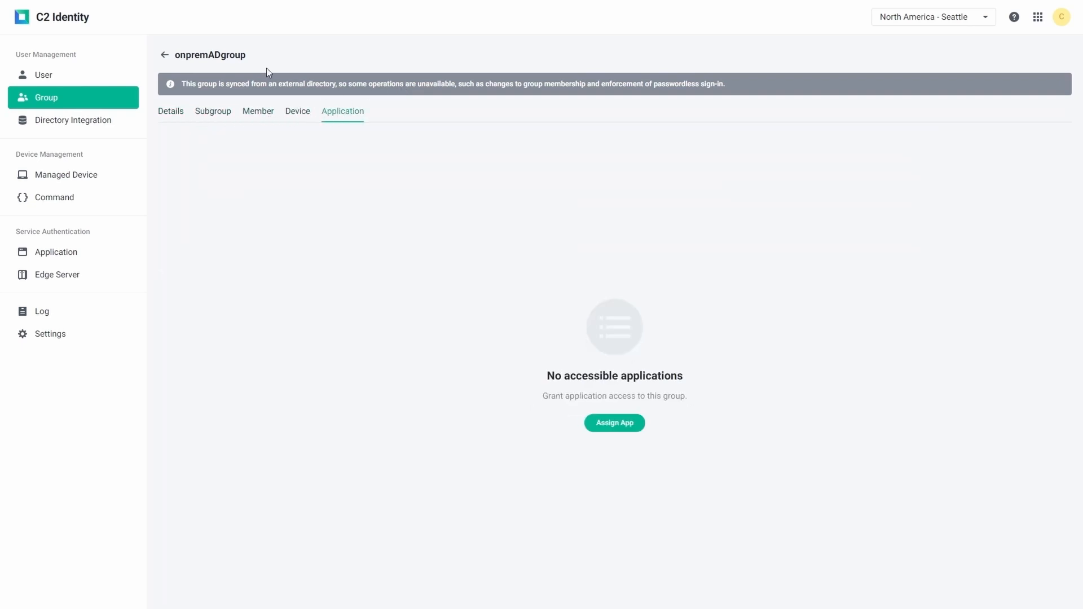
left_click(166, 56)
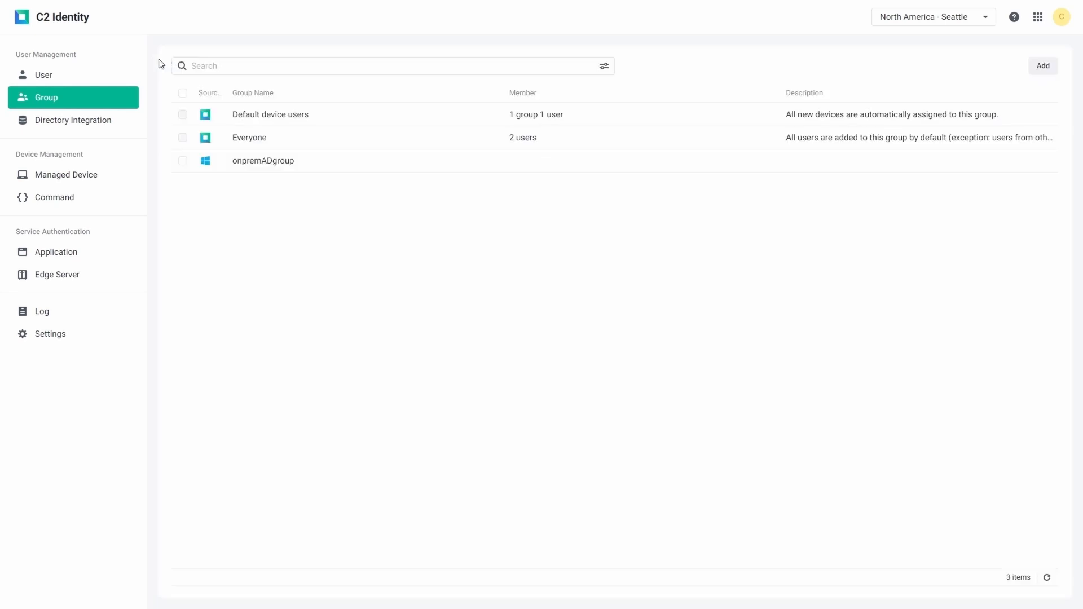
left_click(98, 77)
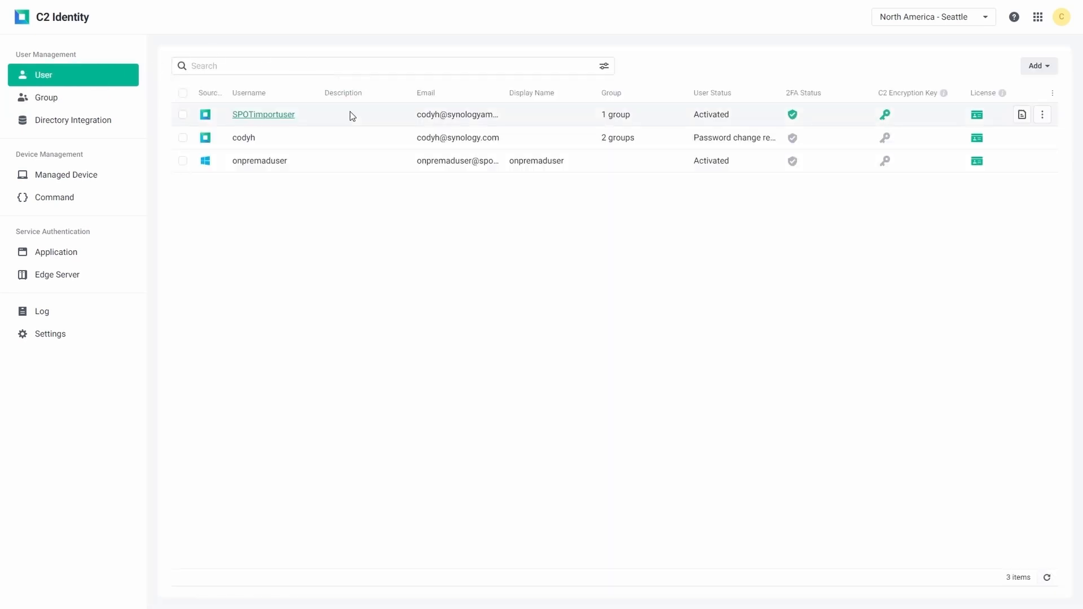
left_click(342, 169)
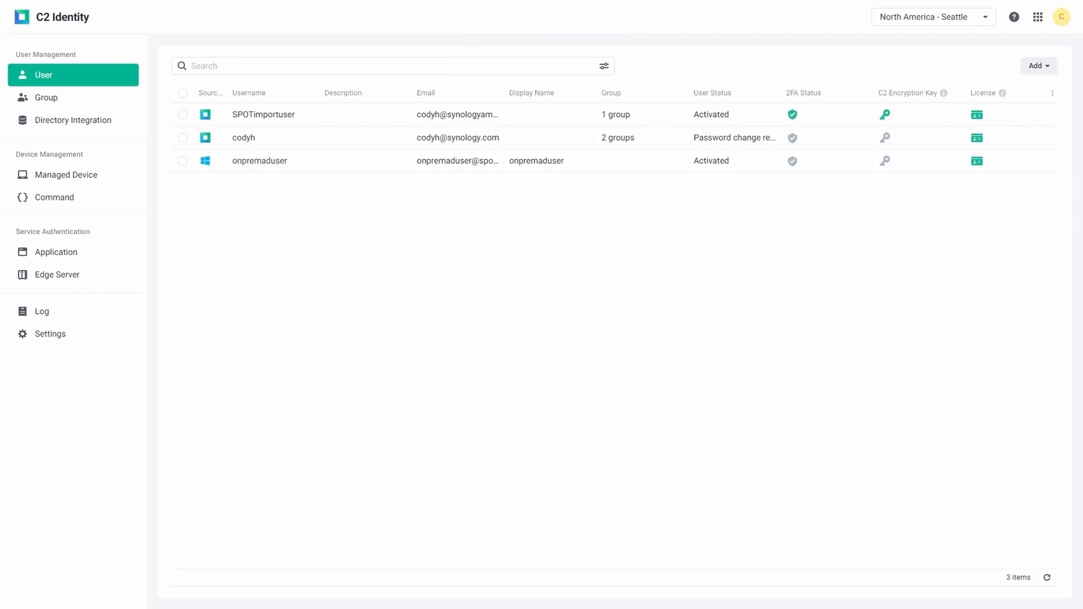
left_click(1043, 72)
mouse_move(1020, 110)
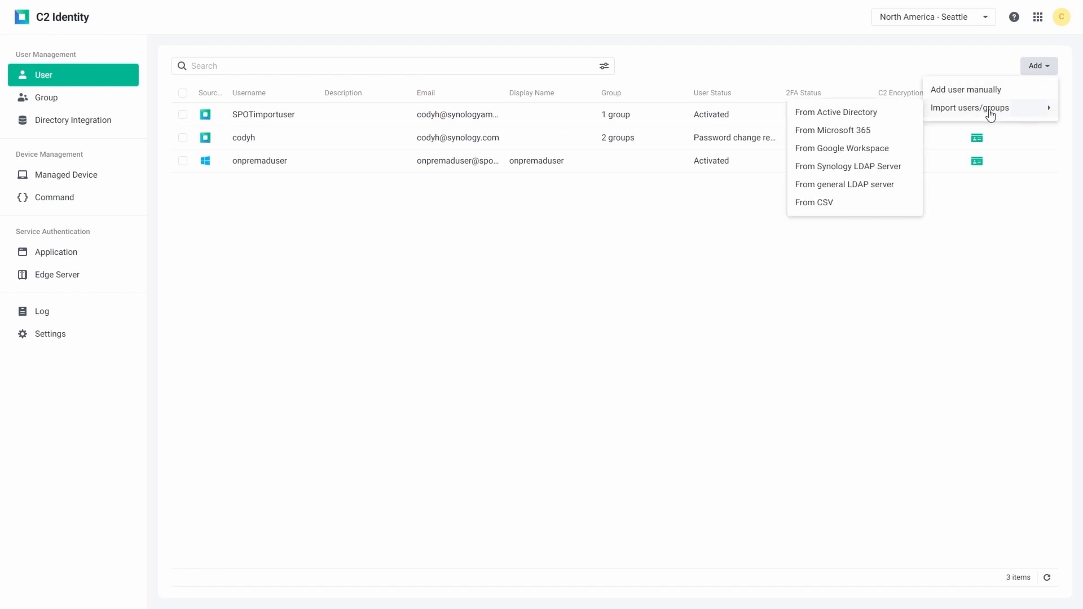
left_click(871, 129)
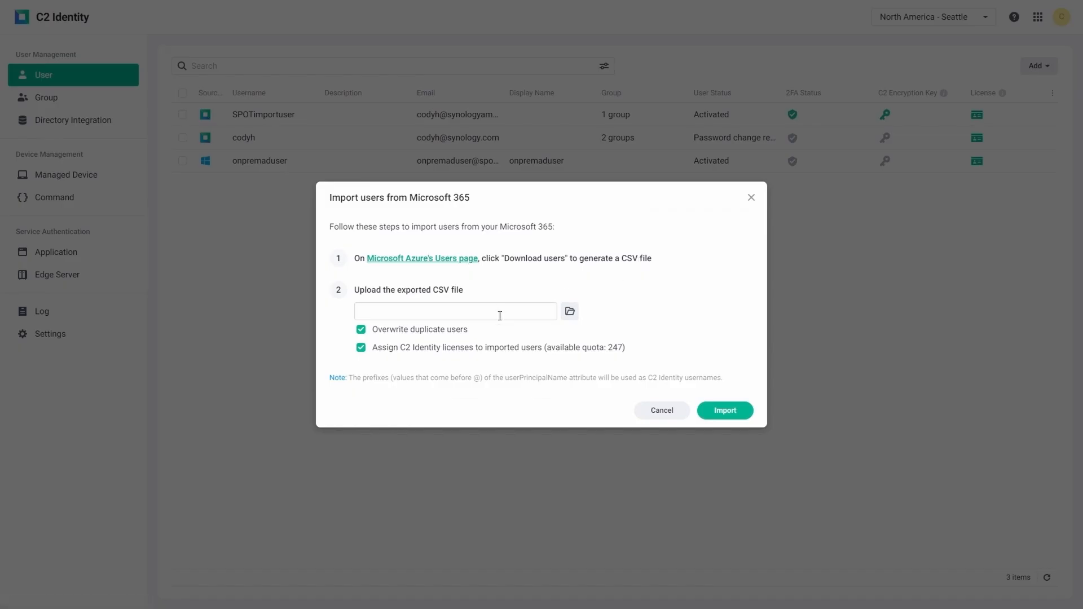
left_click(658, 412)
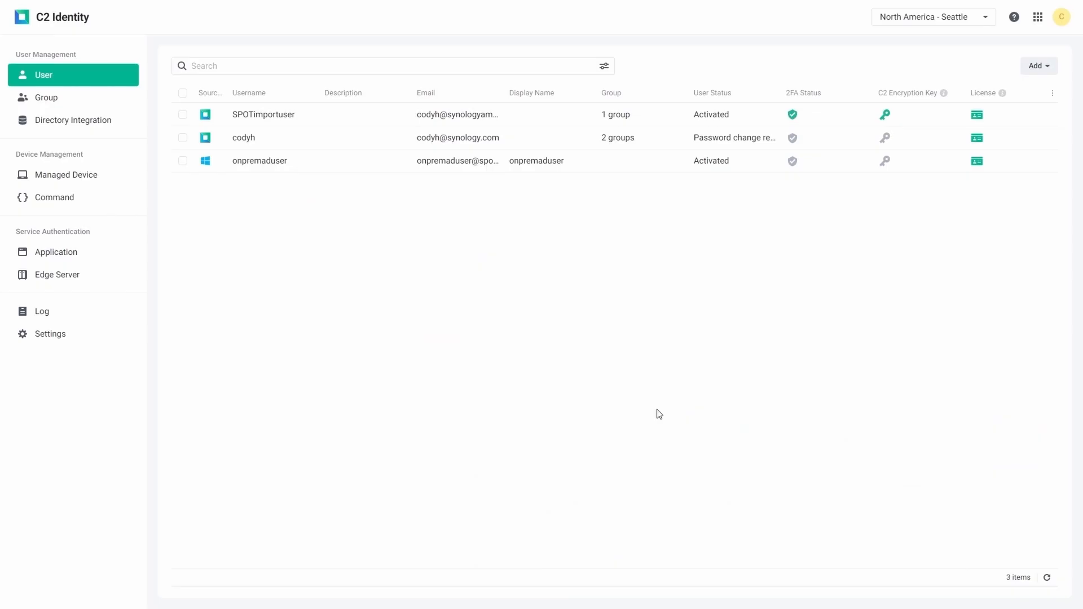
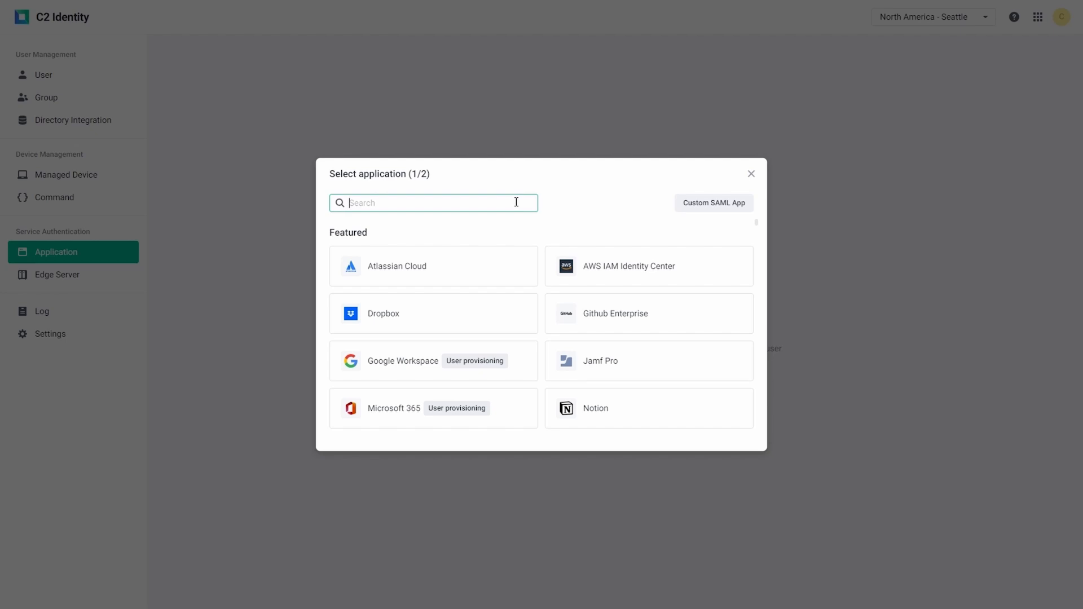
scroll(587, 314, "down", 5)
scroll(588, 314, "down", 6)
left_click_drag(756, 234, 768, 215)
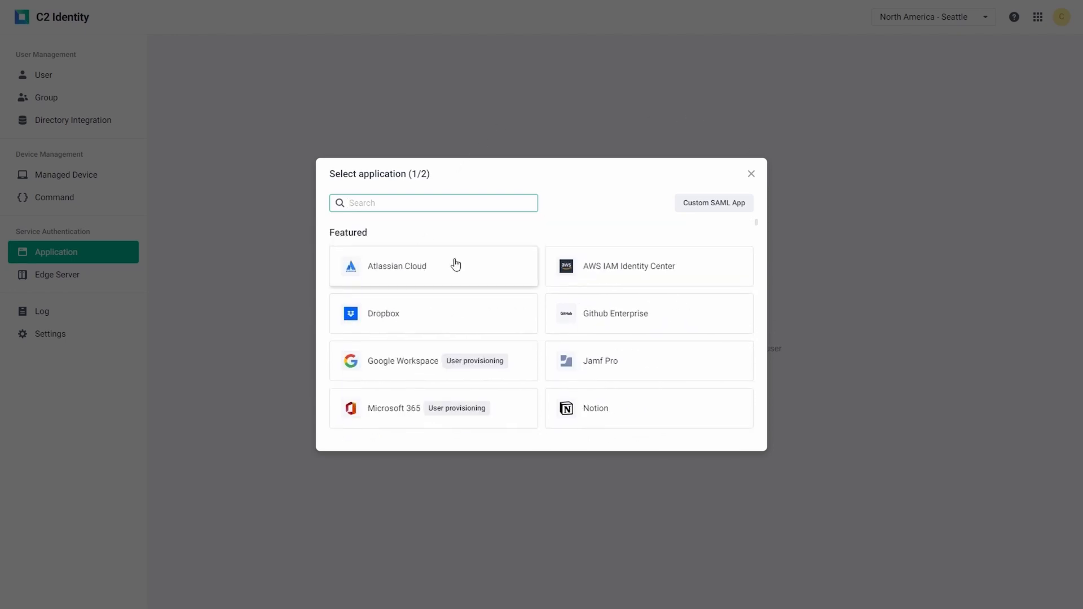
left_click(693, 208)
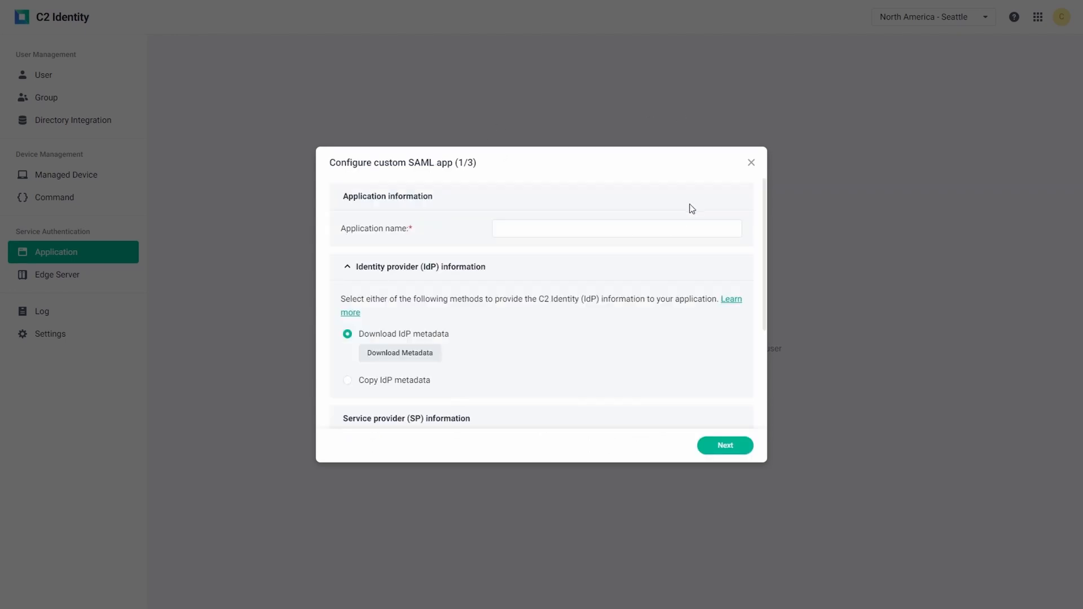
scroll(416, 217, "down", 3)
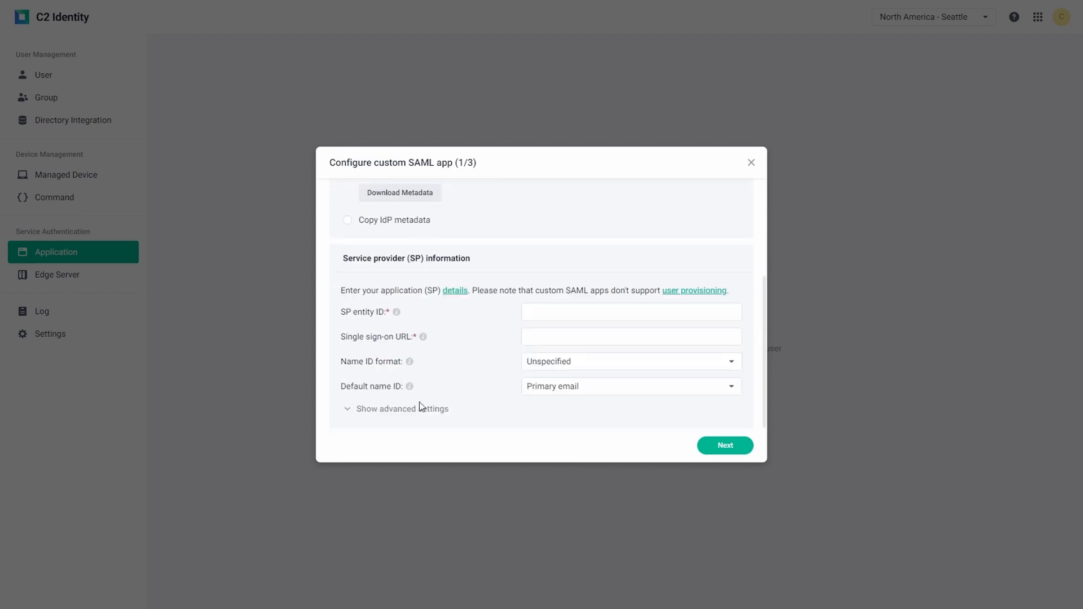
scroll(422, 416, "up", 3)
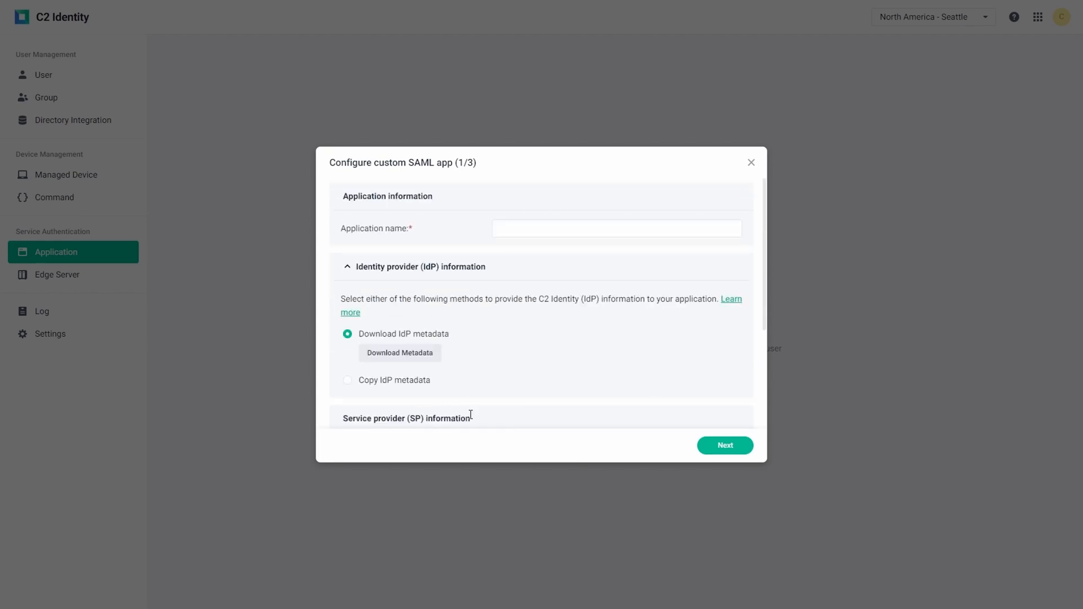
left_click(749, 165)
left_click(608, 389)
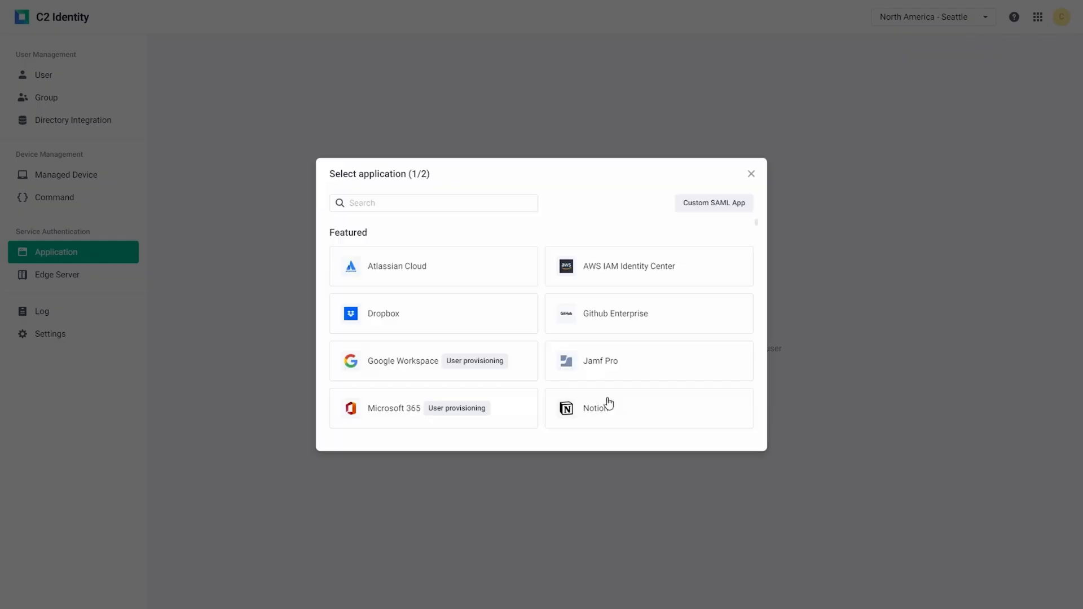
- Add Microsoft 365, authorized with the Microsoft admin account, on domain synologywebinars.com
left_click(413, 412)
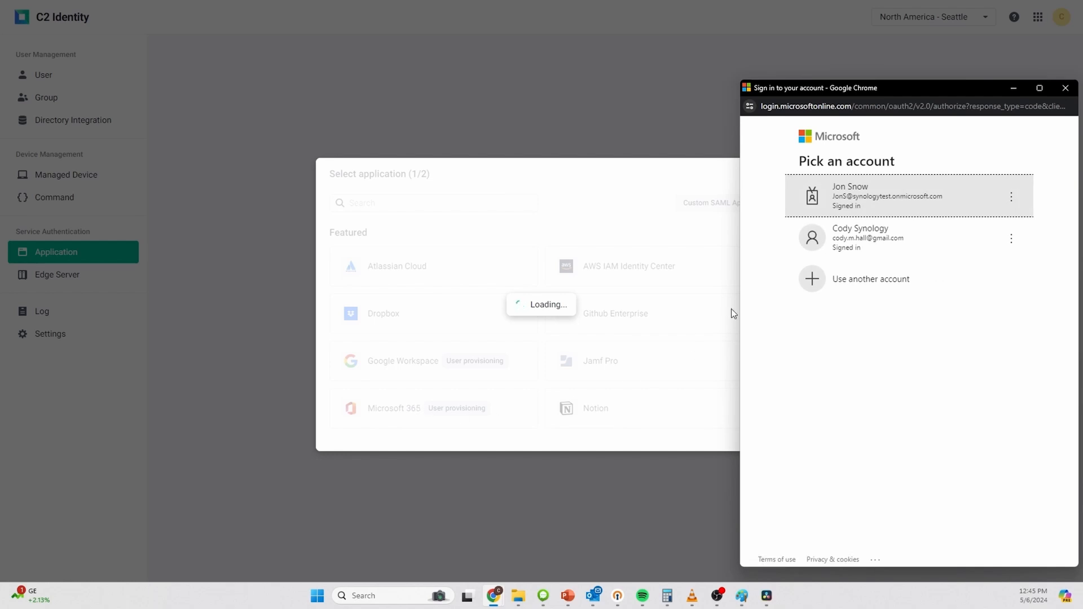
left_click(884, 201)
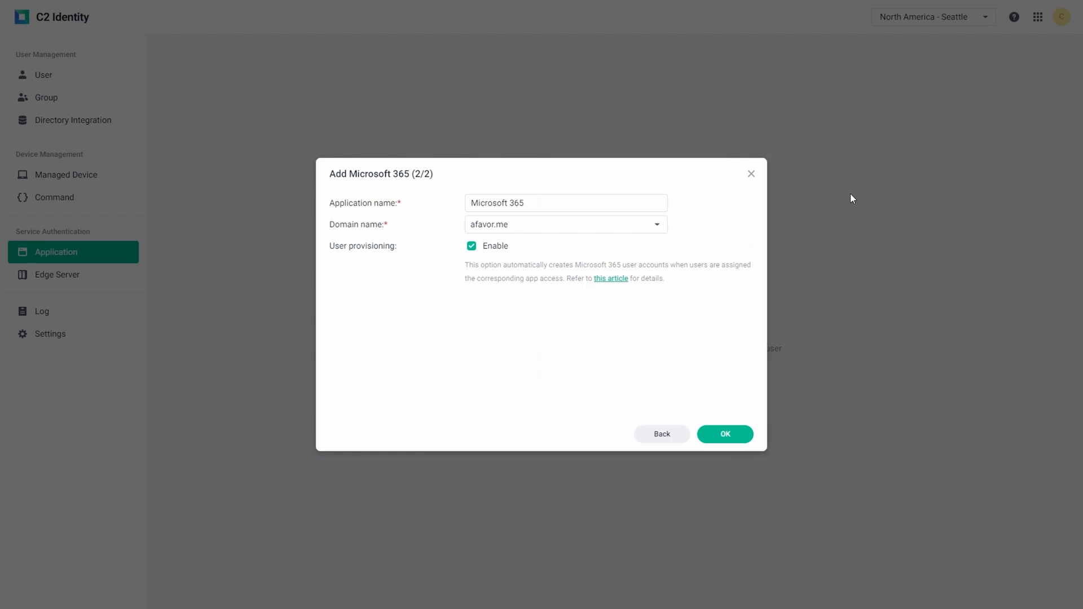
left_click(612, 236)
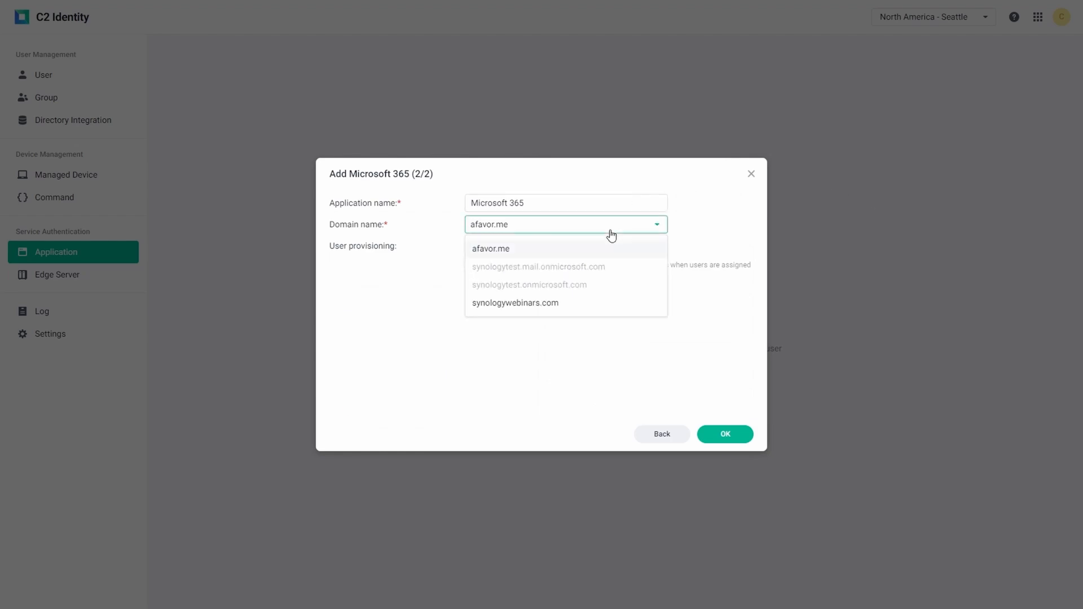
left_click(592, 304)
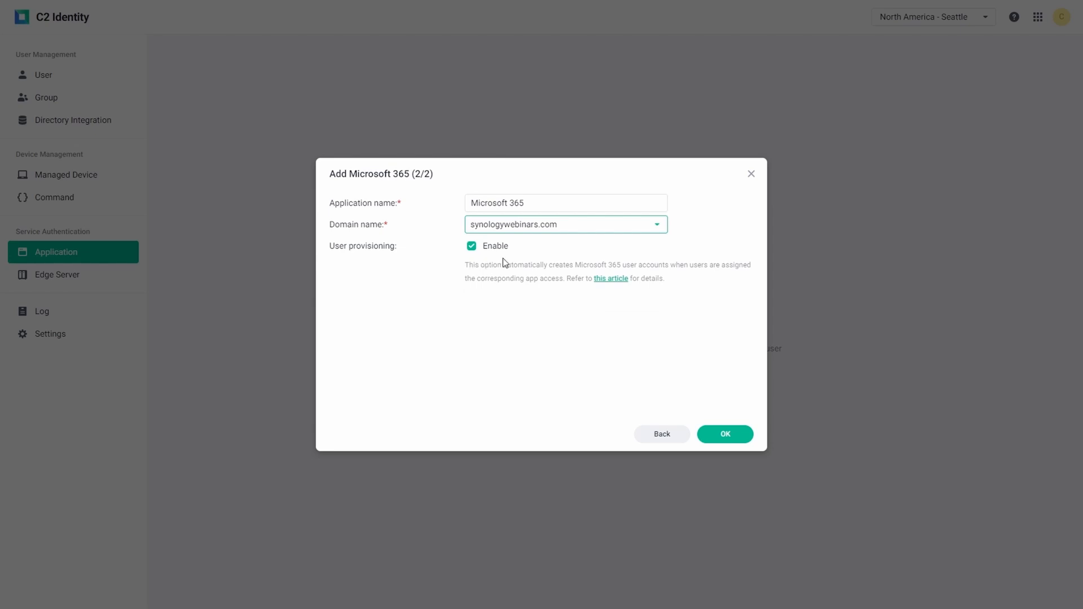
left_click(713, 434)
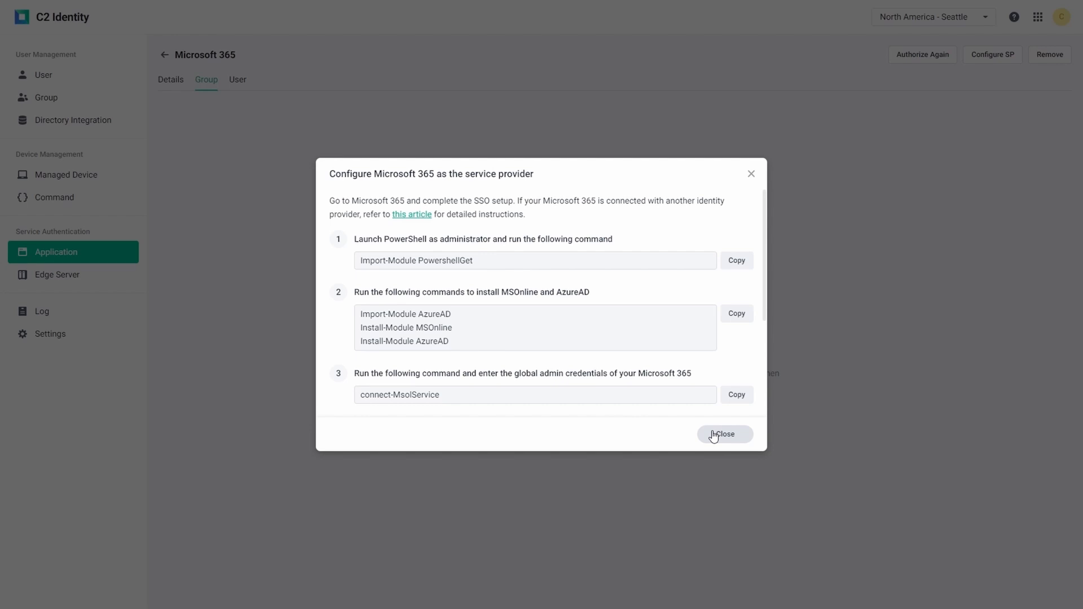
- Scroll through the PowerShell commands for configuring Microsoft 365 as the service provider
scroll(712, 395, "down", 3)
scroll(706, 339, "up", 3)
scroll(701, 296, "down", 3)
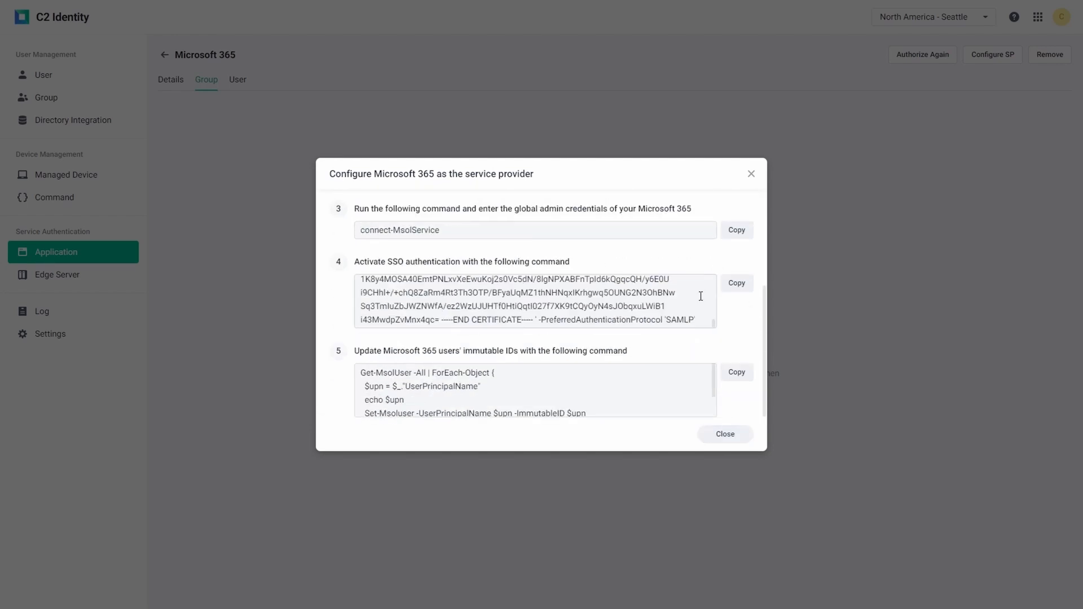
scroll(701, 296, "up", 5)
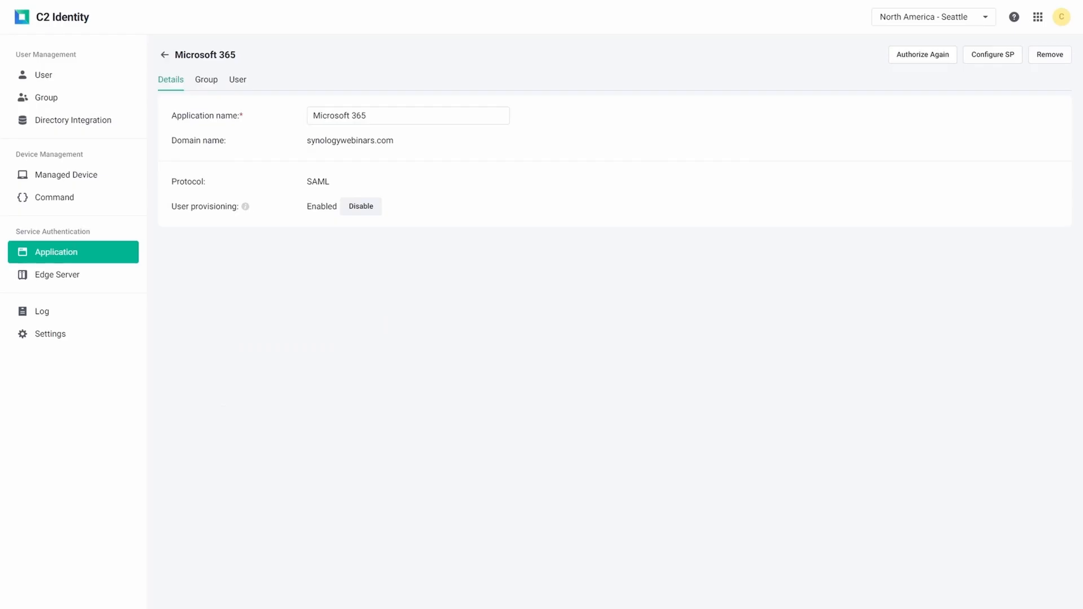
- Assign two users to Microsoft 365 and create the missing Microsoft 365 app account
left_click(214, 84)
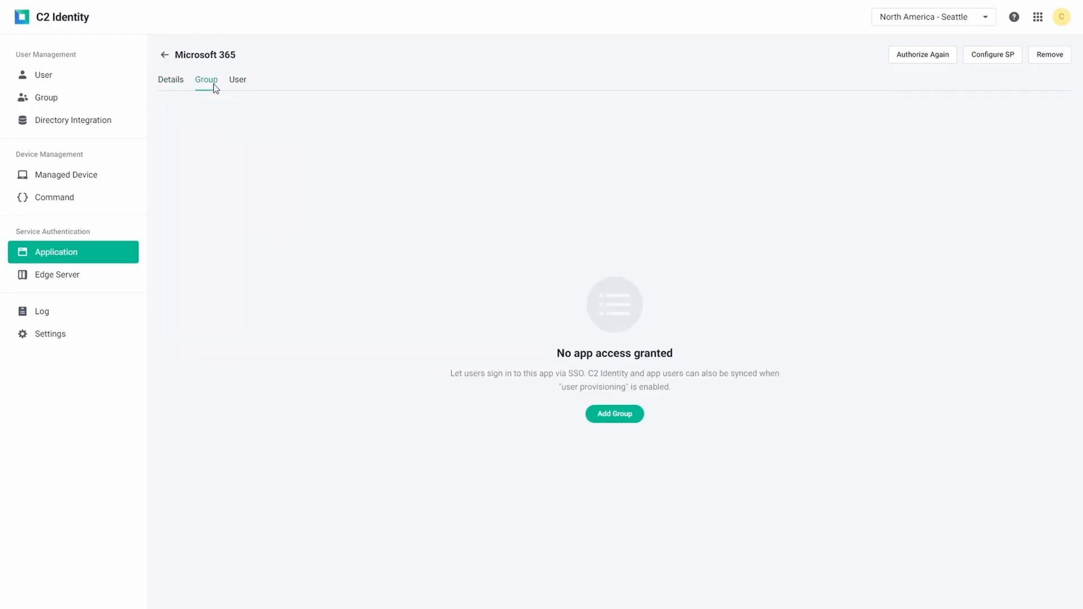
left_click(239, 83)
left_click(614, 416)
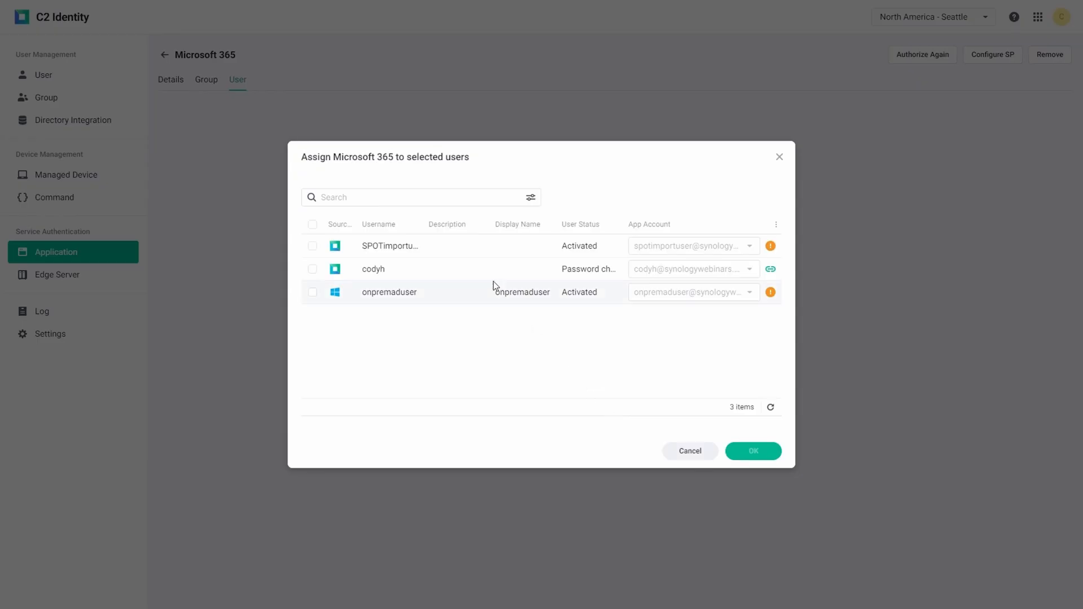
left_click(312, 246)
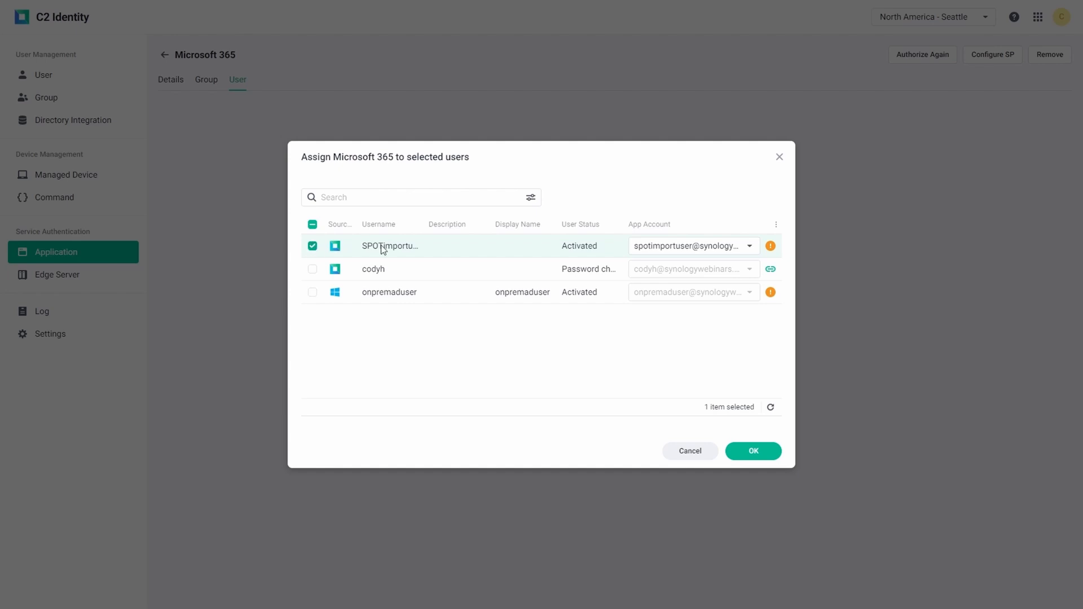
mouse_move(771, 252)
mouse_move(773, 275)
left_click(312, 270)
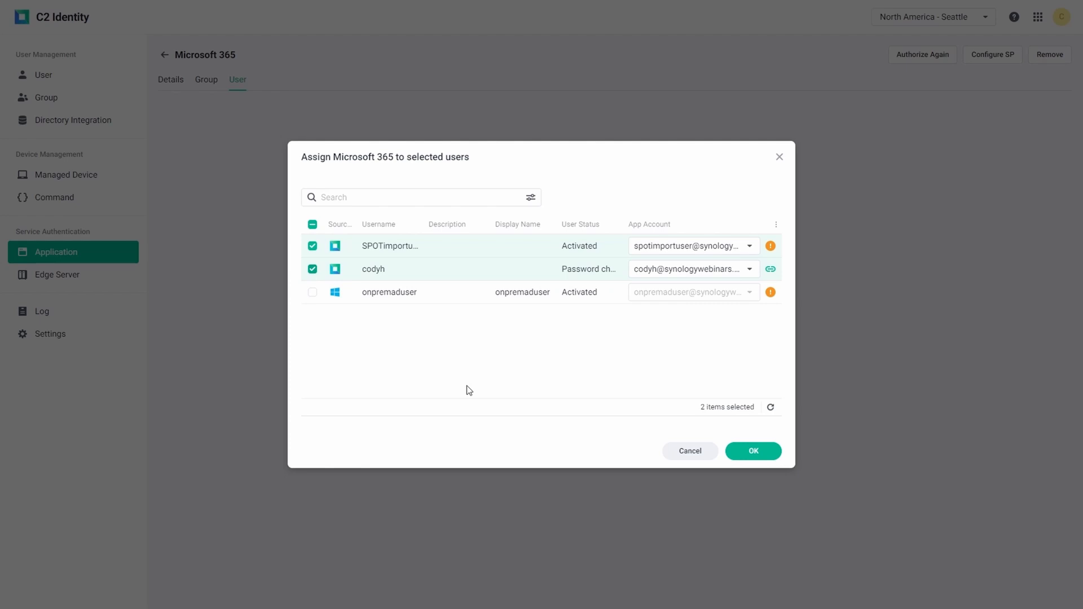
left_click(751, 454)
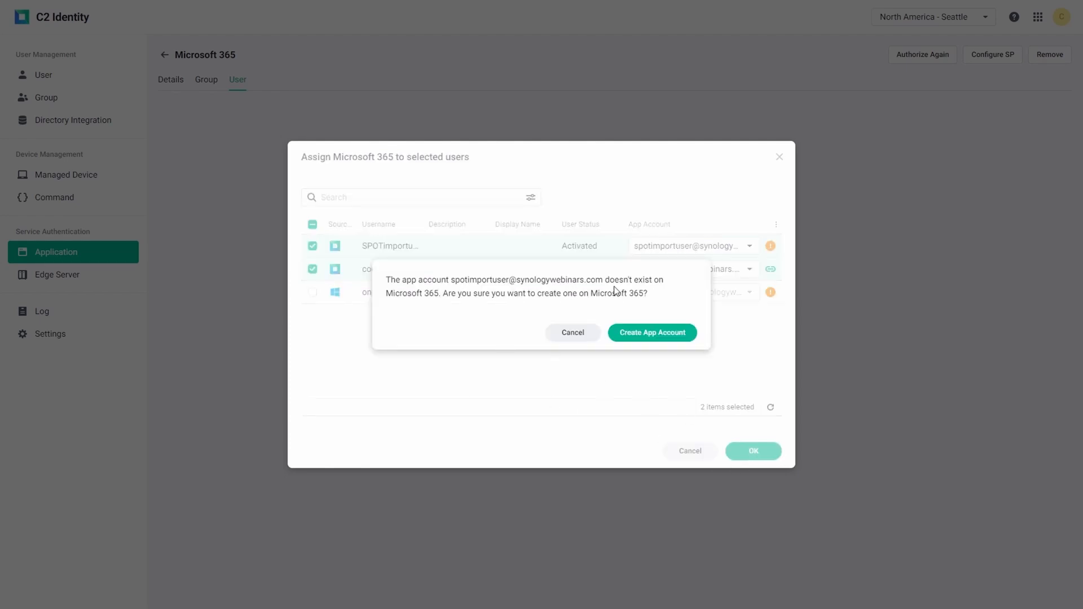
left_click(650, 334)
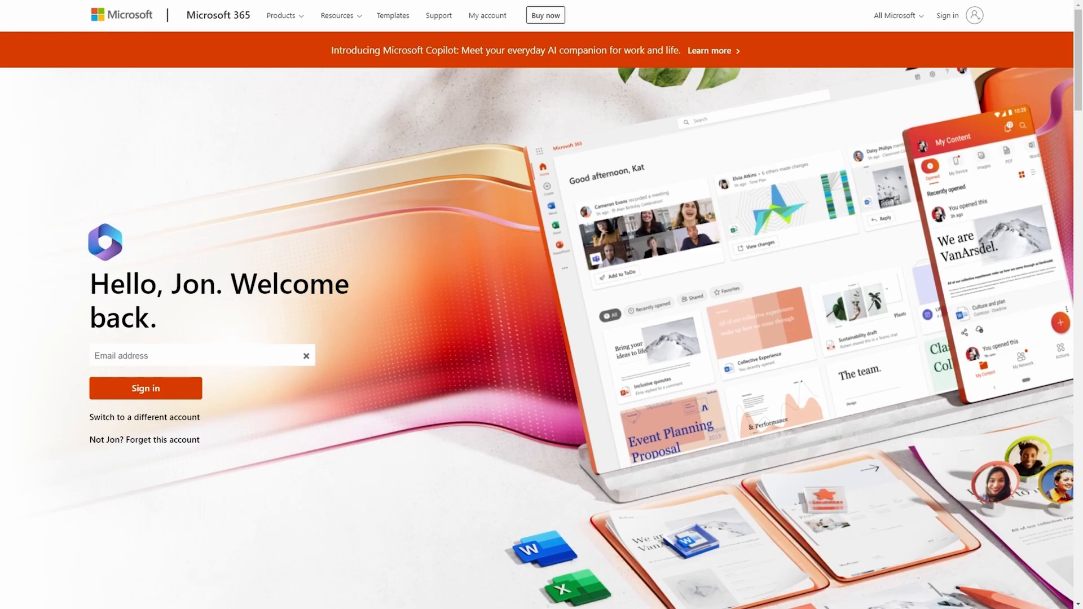
- Paste the provisioned user's email address into the Microsoft 365 sign-in field
left_click(195, 356)
key("ctrl+v")
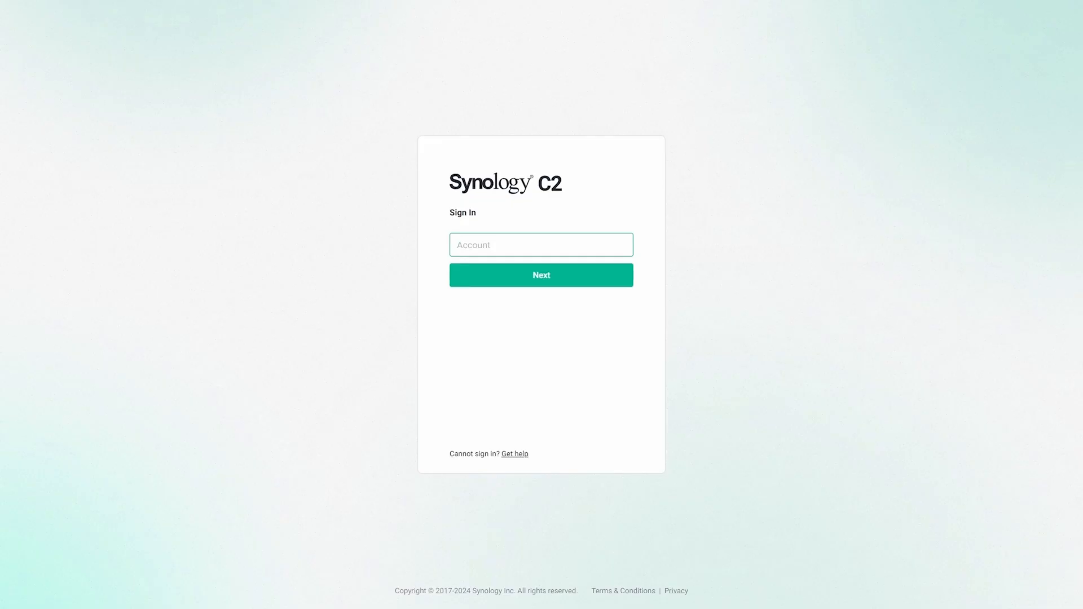
- Sign in to Synology C2 with the user's account name and password
key("ctrl+v")
key("Return")
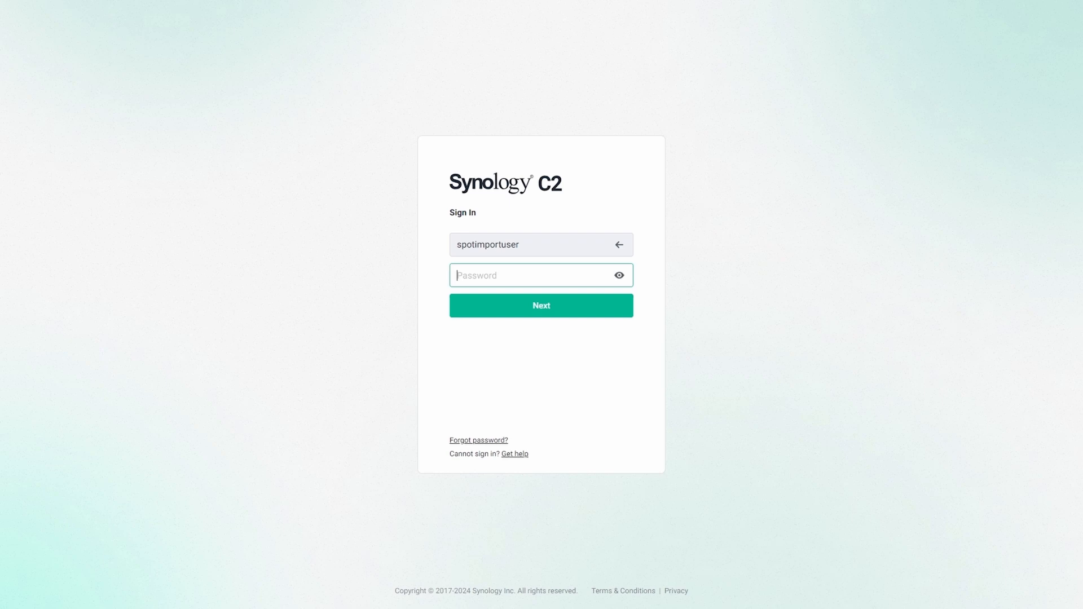
key("ctrl+v")
left_click(553, 309)
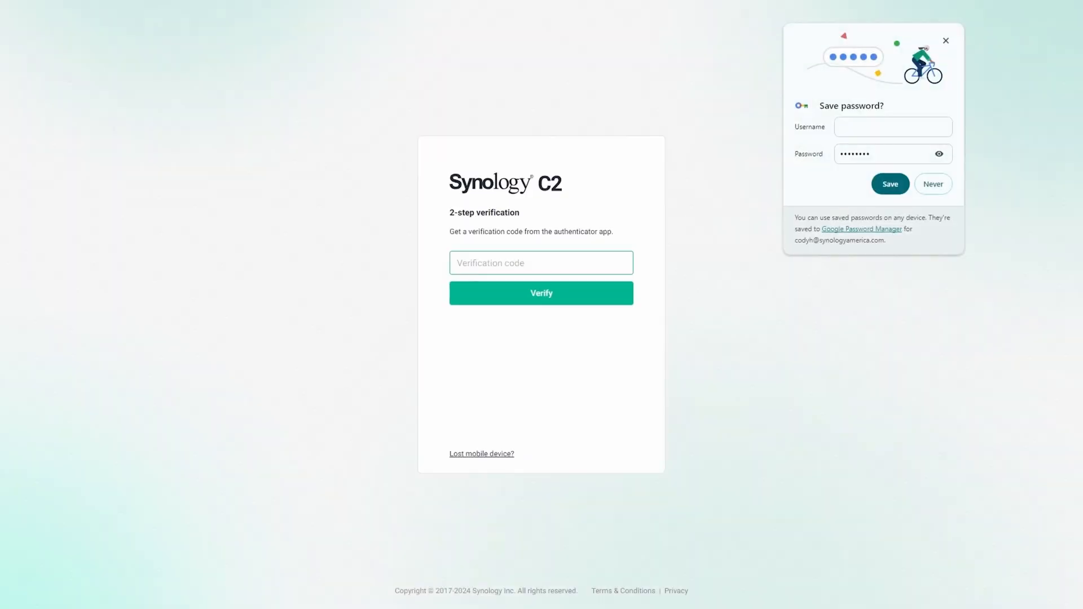
- Decline saving the password in the browser and submit the two-step verification code
left_click(921, 189)
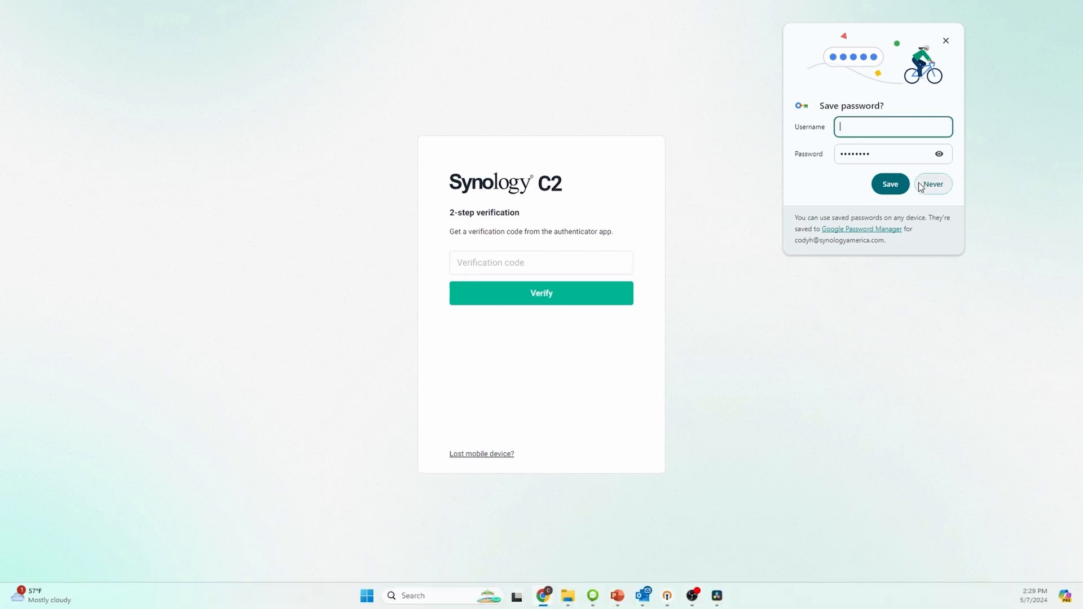
key("ctrl+v")
key("Return")
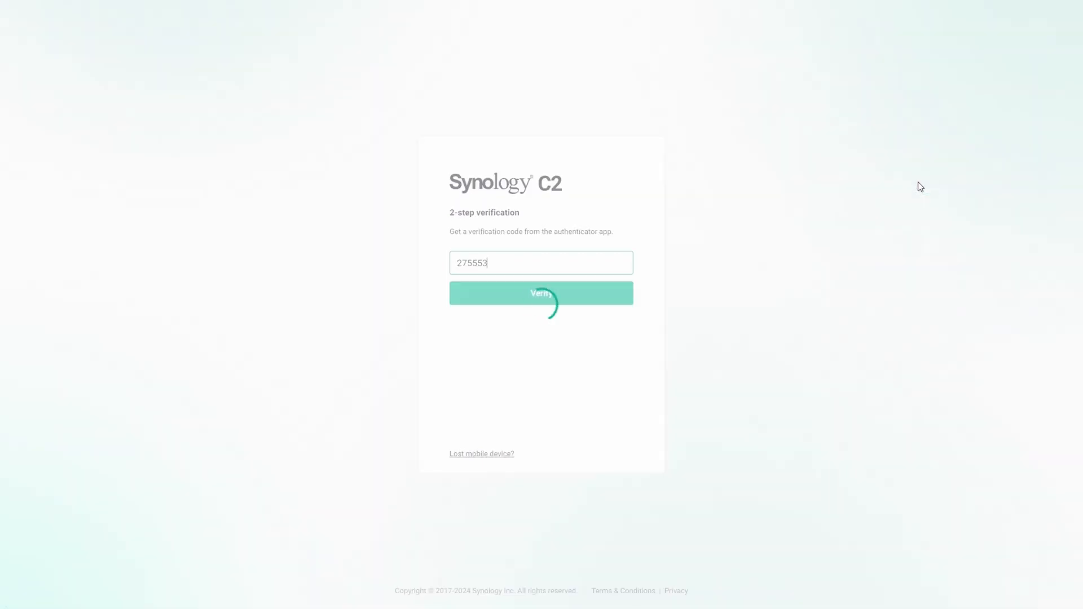